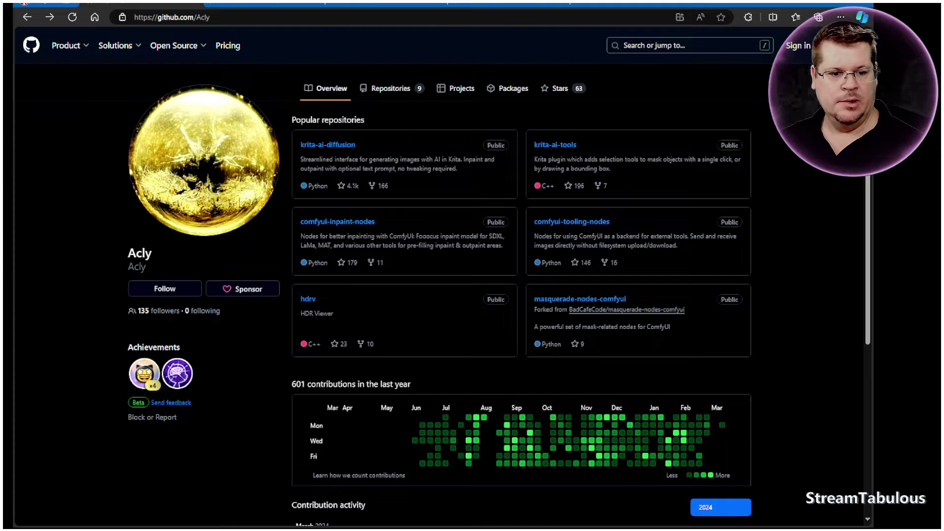
- Open the krita-ai-diffusion repository from Acly's GitHub profile and look over its list of open issues
click(328, 146)
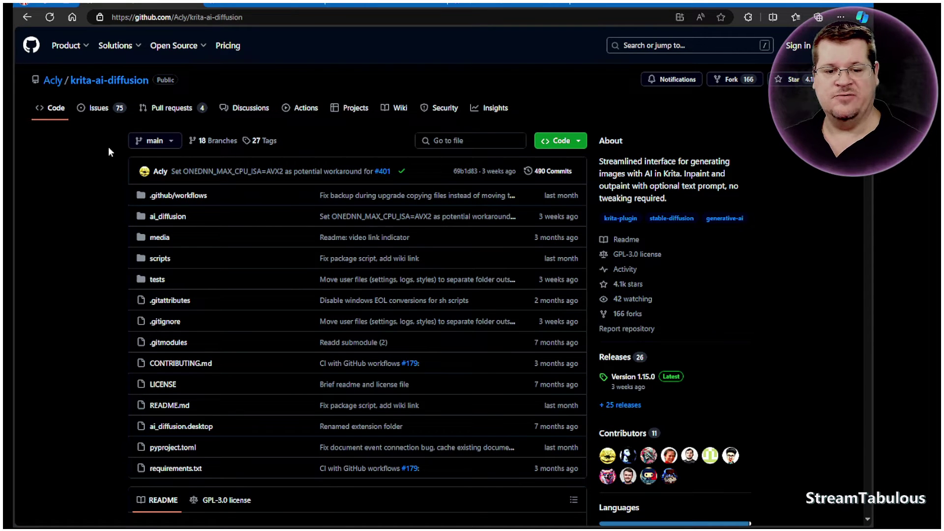
click(100, 110)
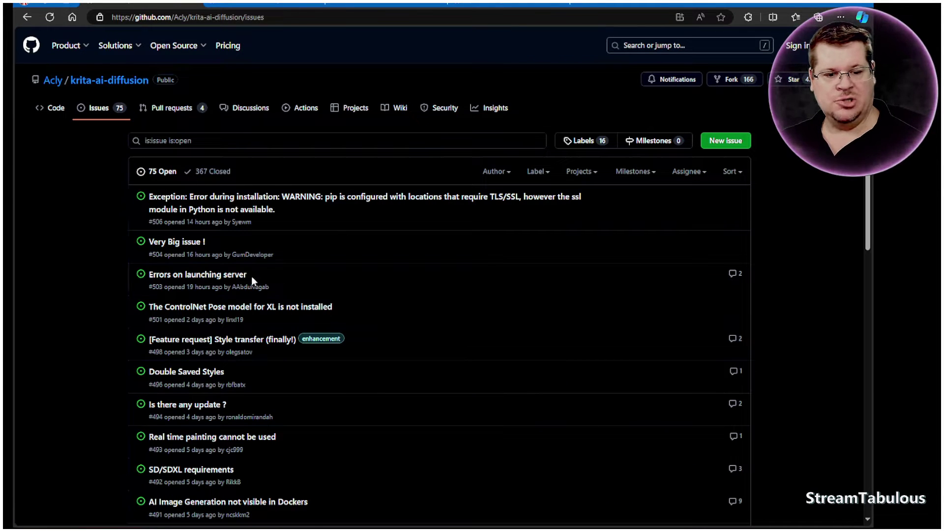
scroll(183, 235, down, 1)
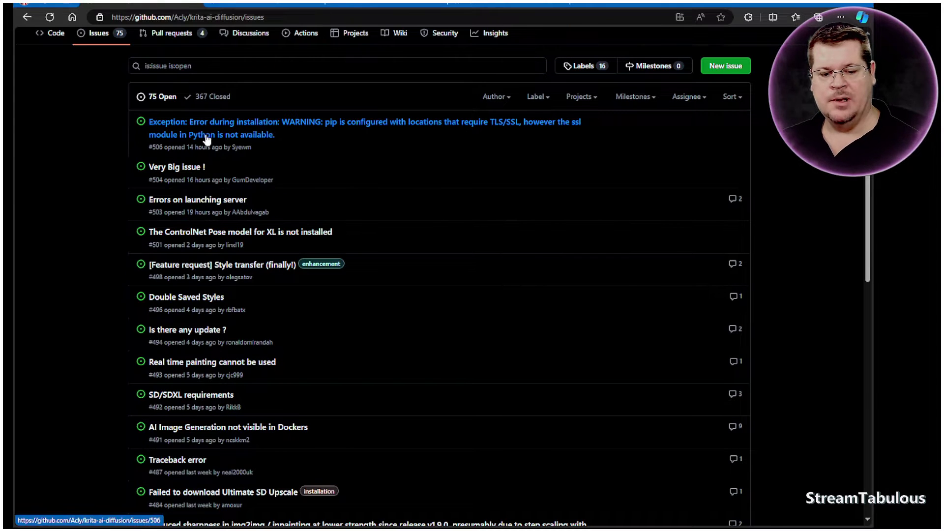
scroll(215, 181, up, 1)
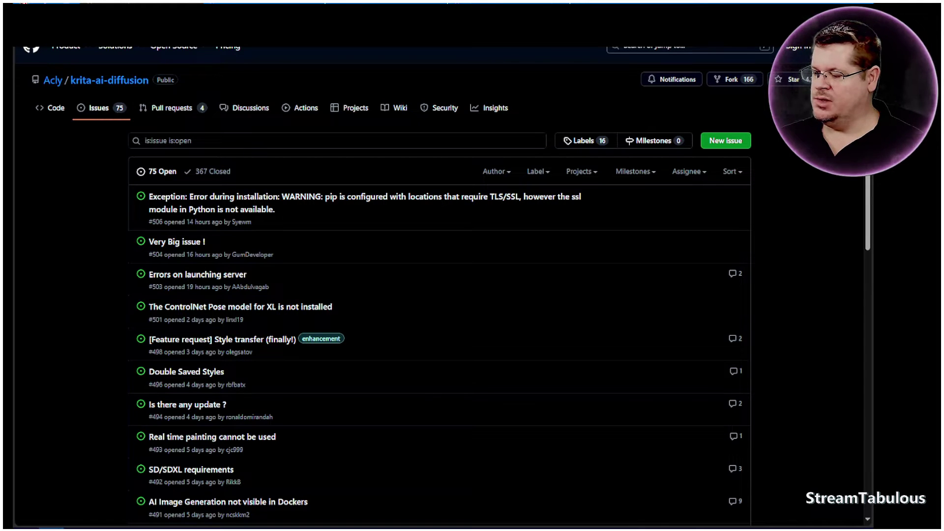
- Switch to File Explorer and browse from the krita folder through pykrita, ai_diffusion and .server to the ComfyUI folder
key(alt+Tab)
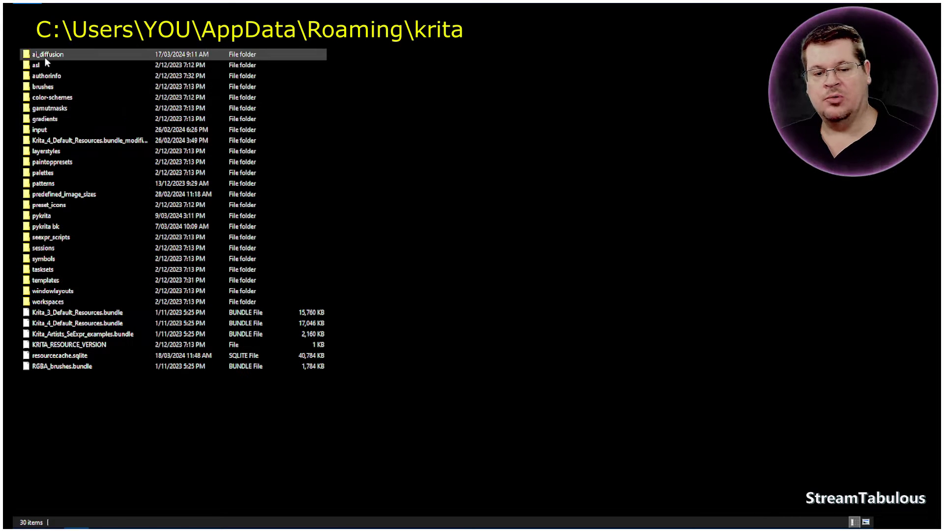
mouse_move(45, 57)
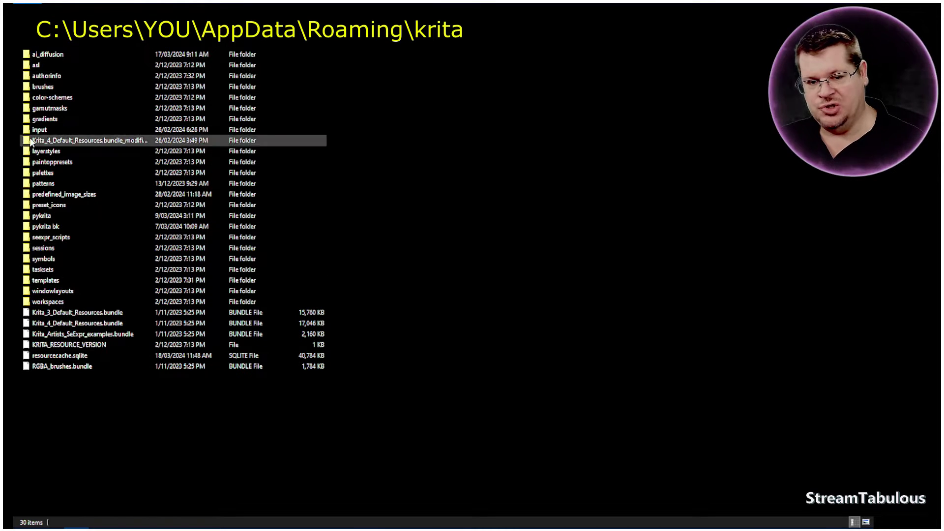
click(43, 58)
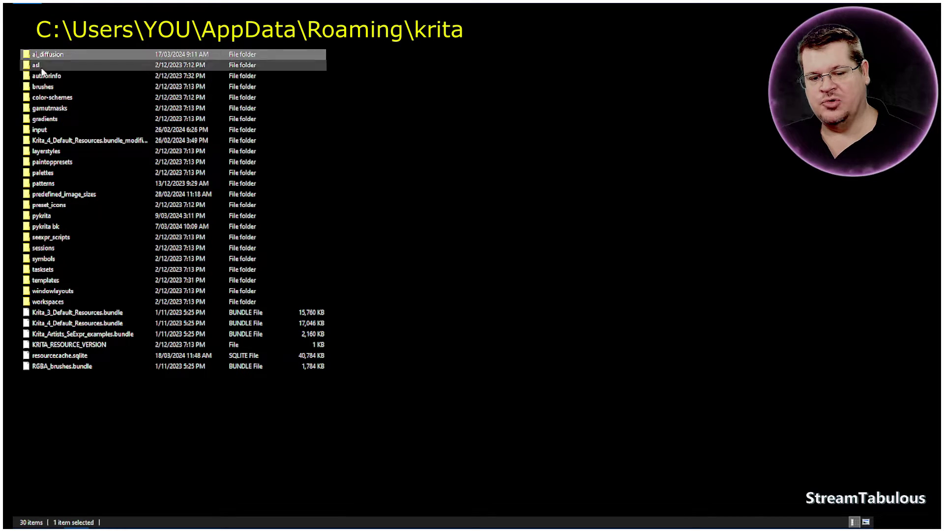
double_click(43, 219)
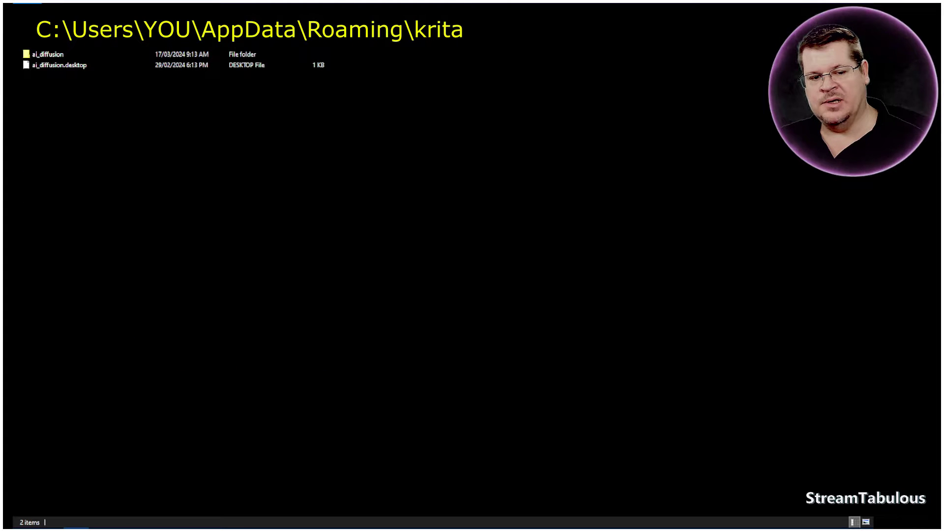
double_click(45, 55)
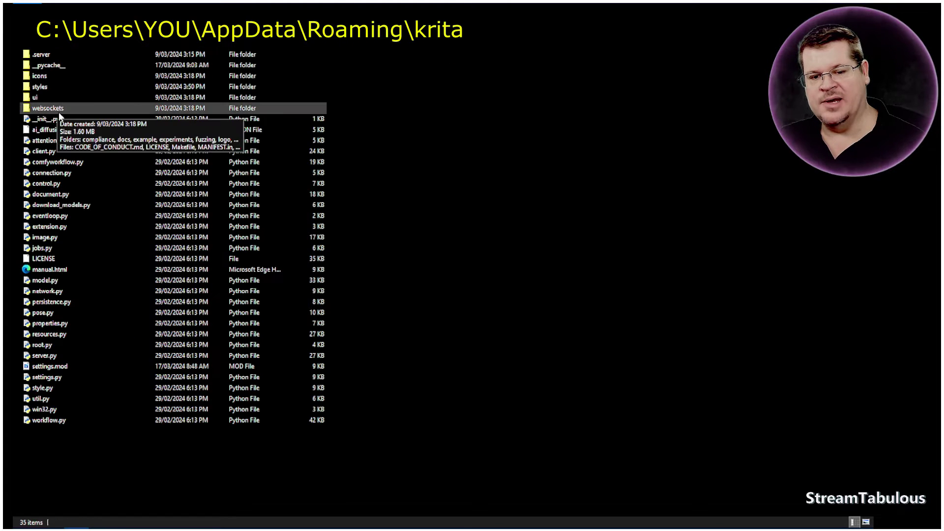
double_click(42, 54)
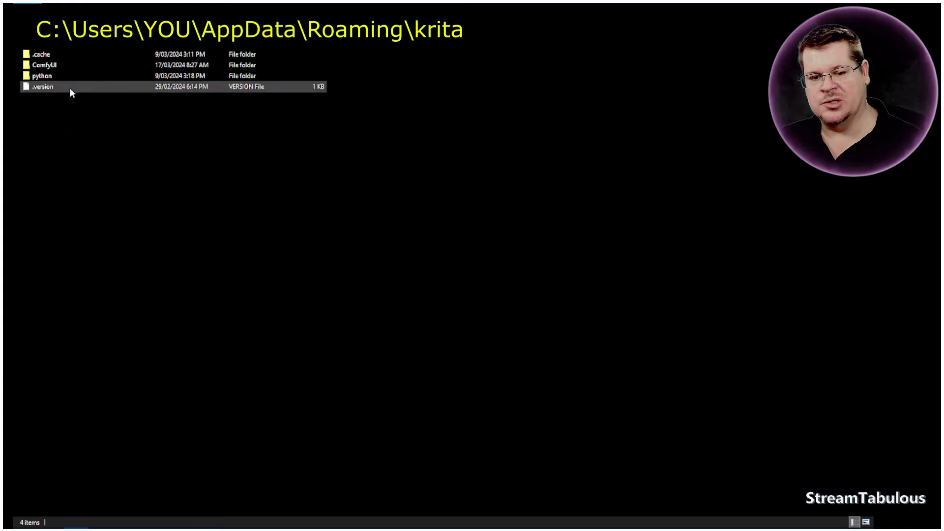
double_click(46, 65)
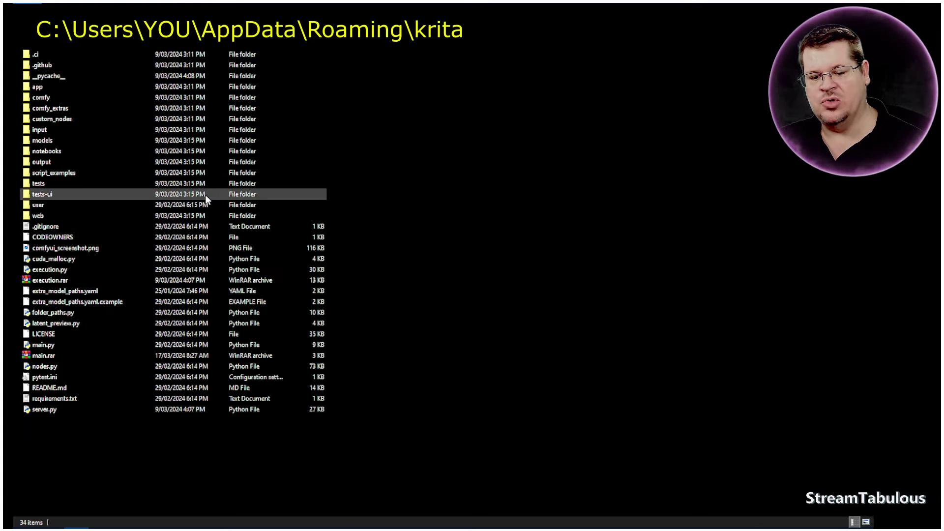
- Return to the main krita folder and open the ai_diffusion folder that holds settings.json
key(BackSpace)
key(BackSpace)
key(BackSpace)
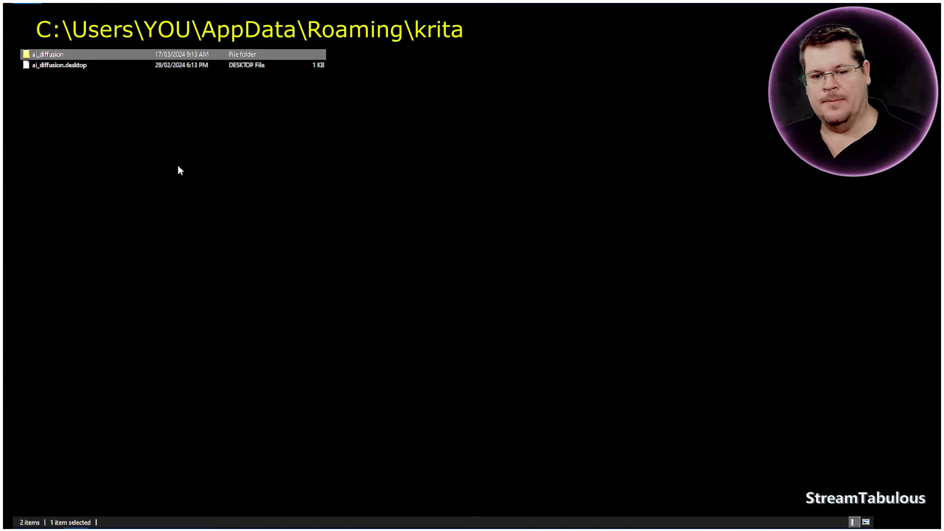
key(BackSpace)
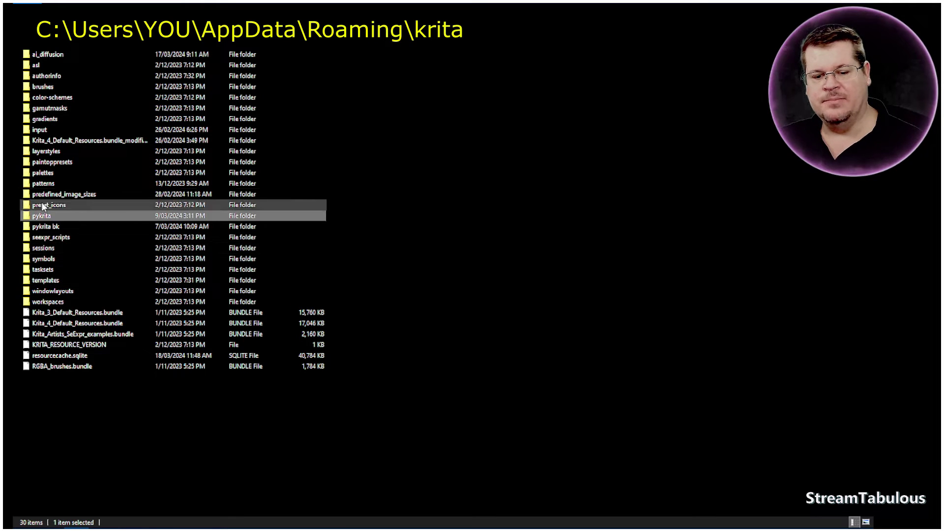
mouse_move(30, 218)
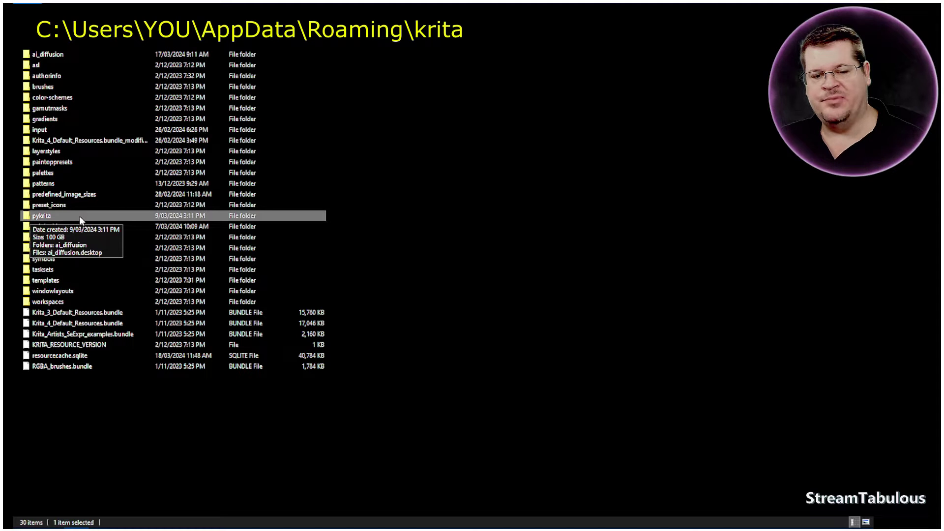
click(42, 57)
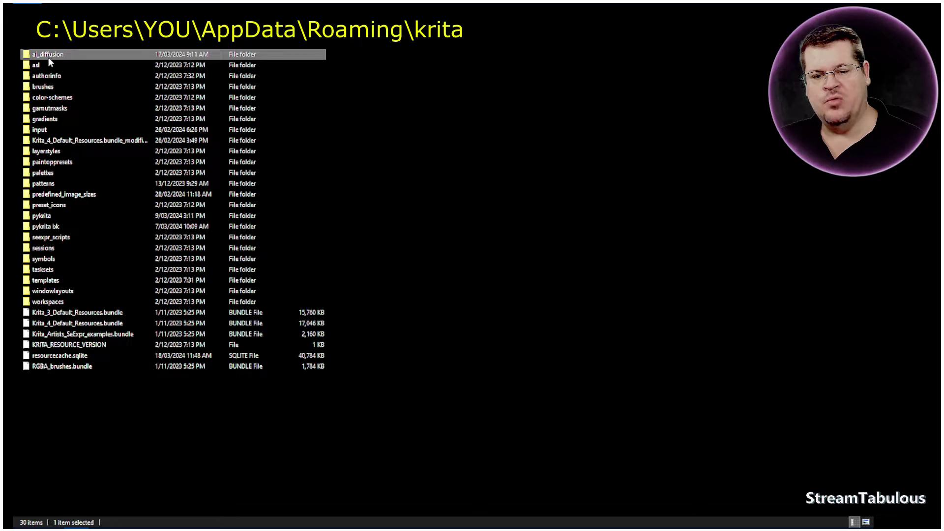
mouse_move(37, 57)
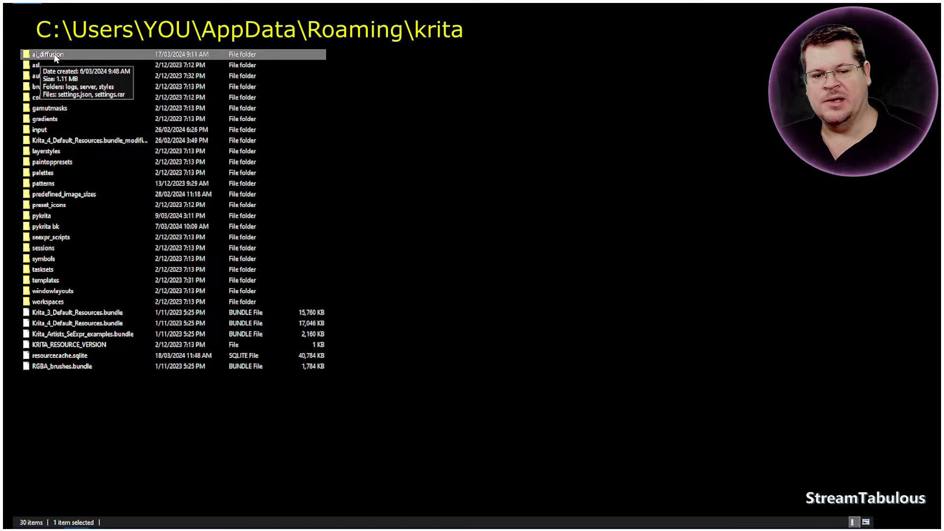
double_click(54, 57)
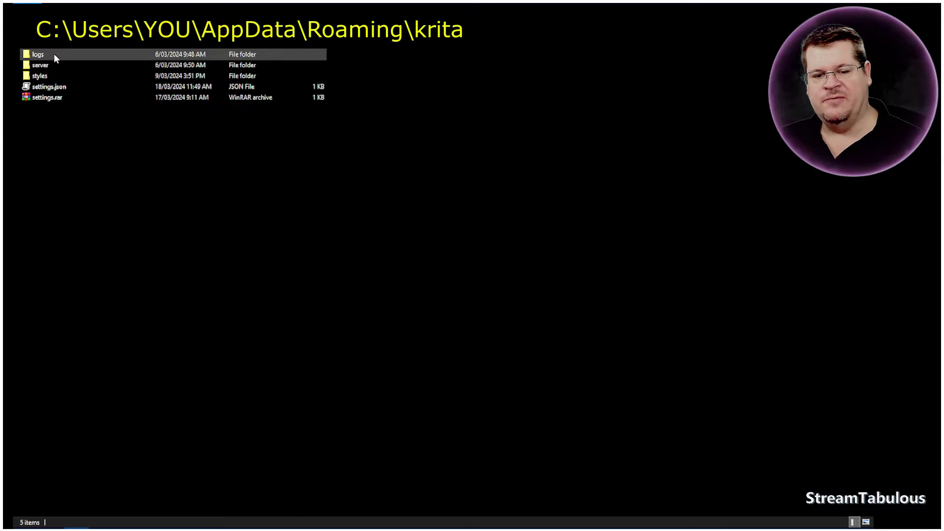
right_click(44, 86)
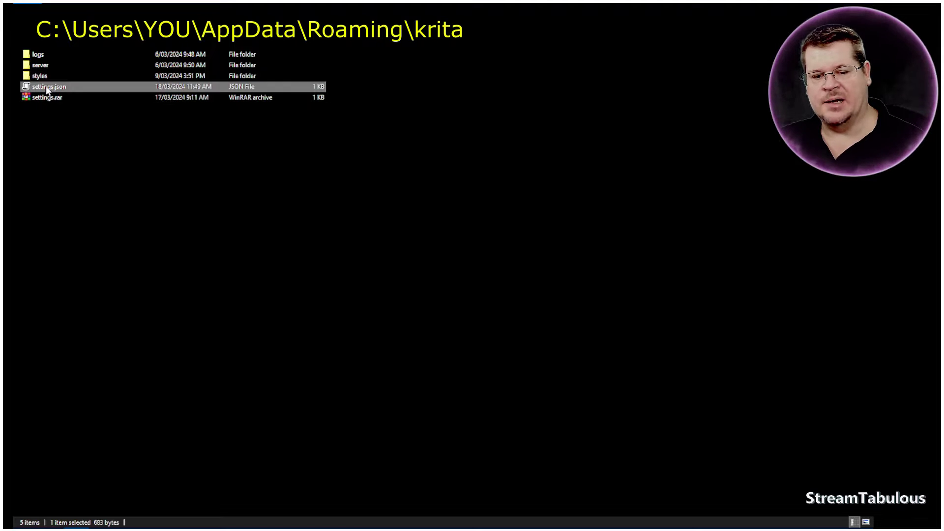
click(403, 200)
right_click(64, 88)
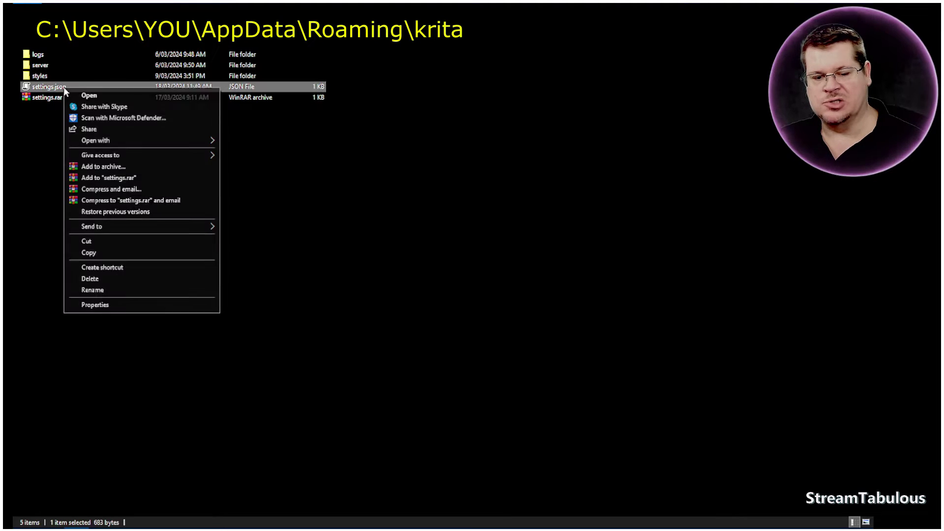
mouse_move(201, 229)
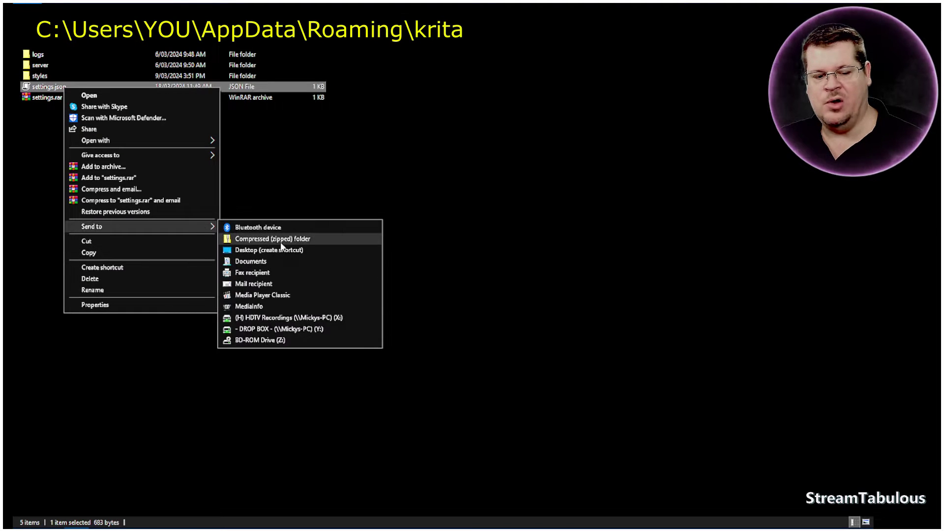
click(480, 222)
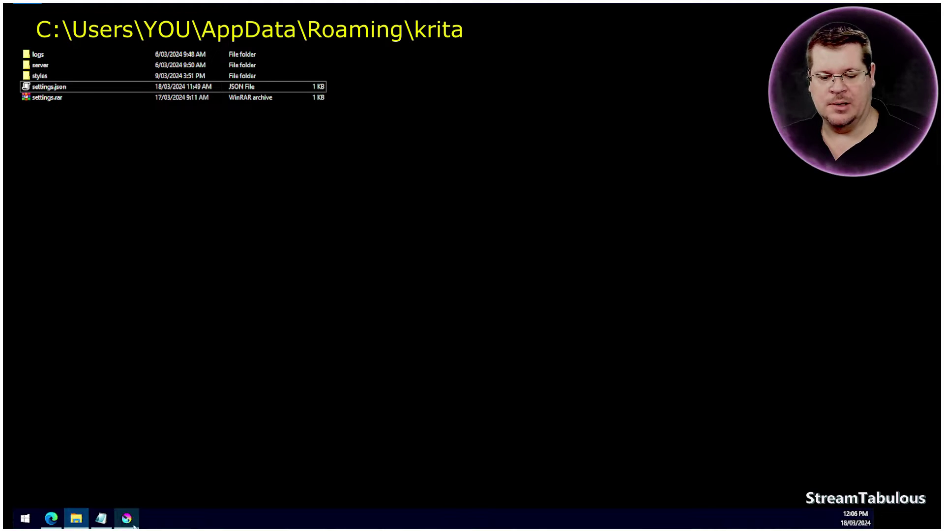
mouse_move(101, 524)
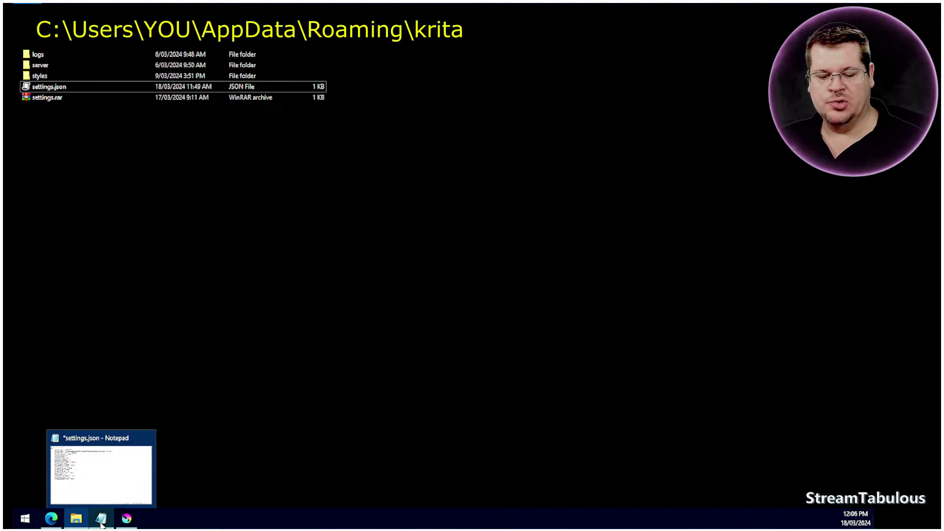
click(101, 523)
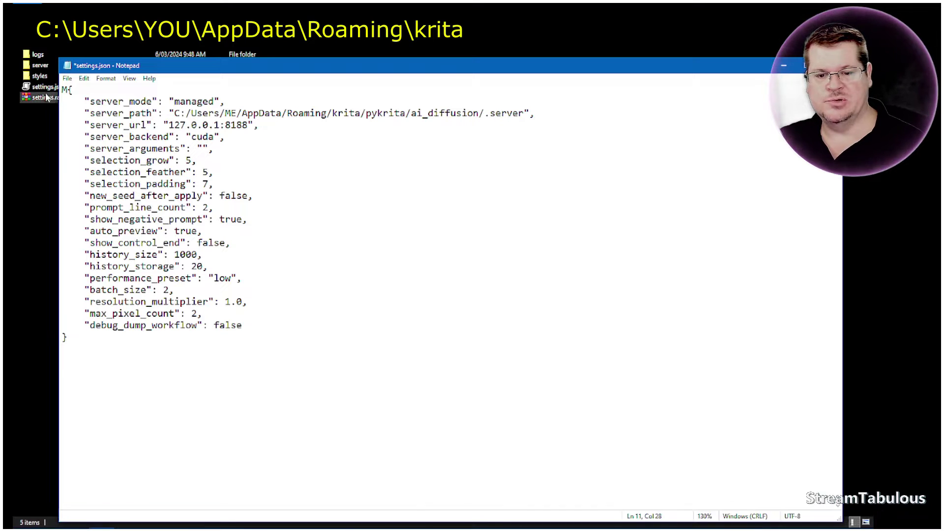
right_click(42, 87)
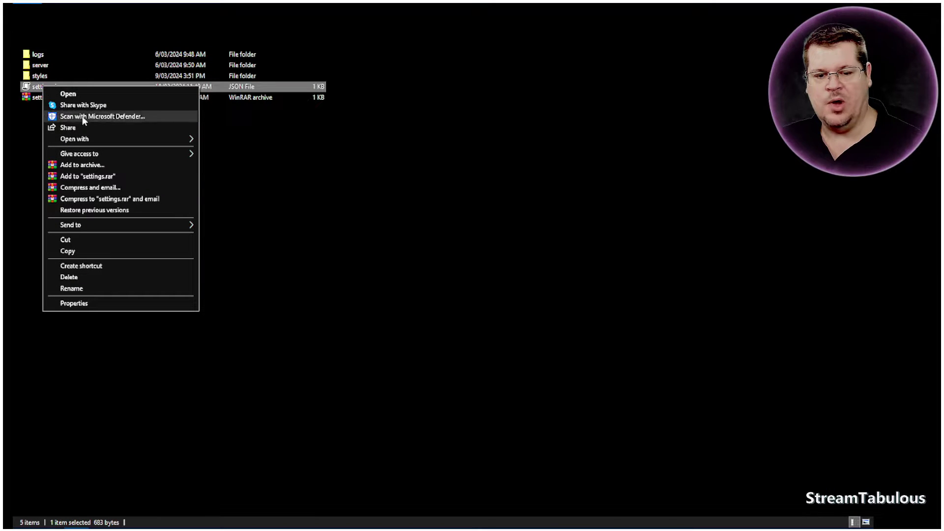
mouse_move(163, 138)
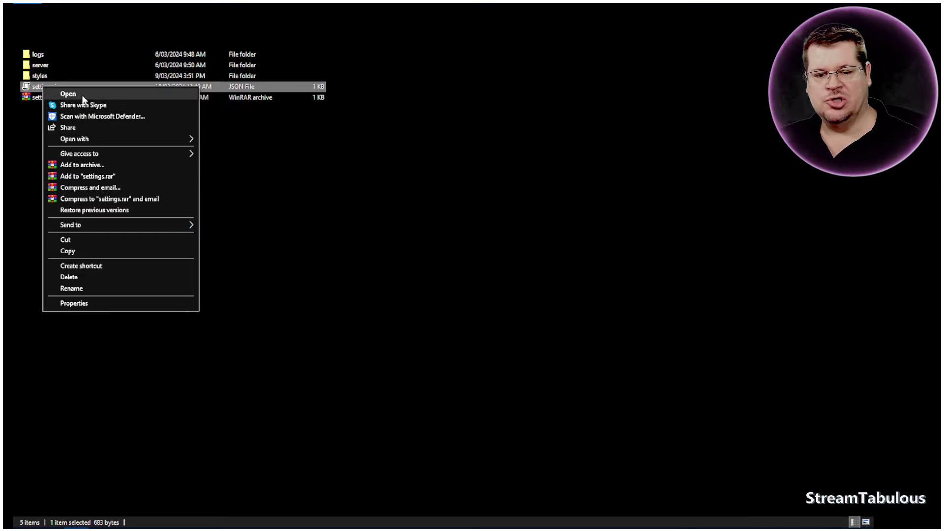
click(82, 94)
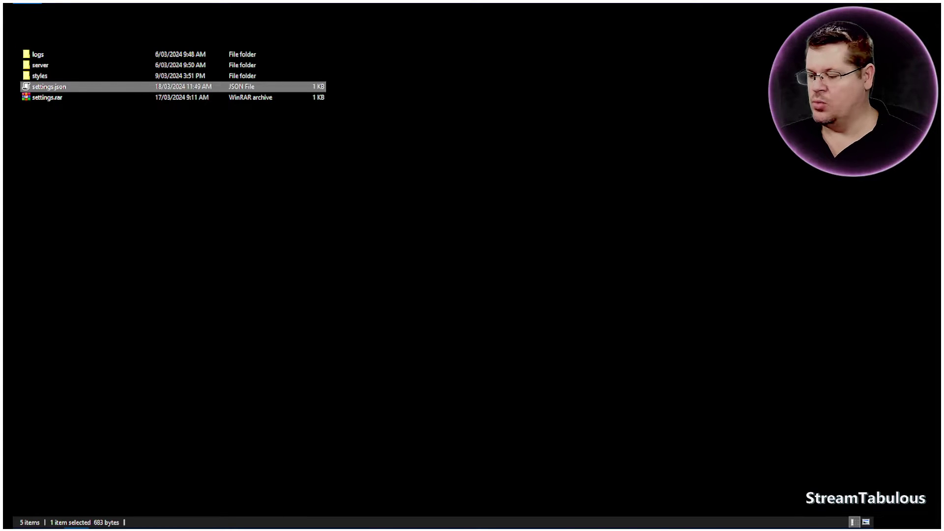
right_click(66, 85)
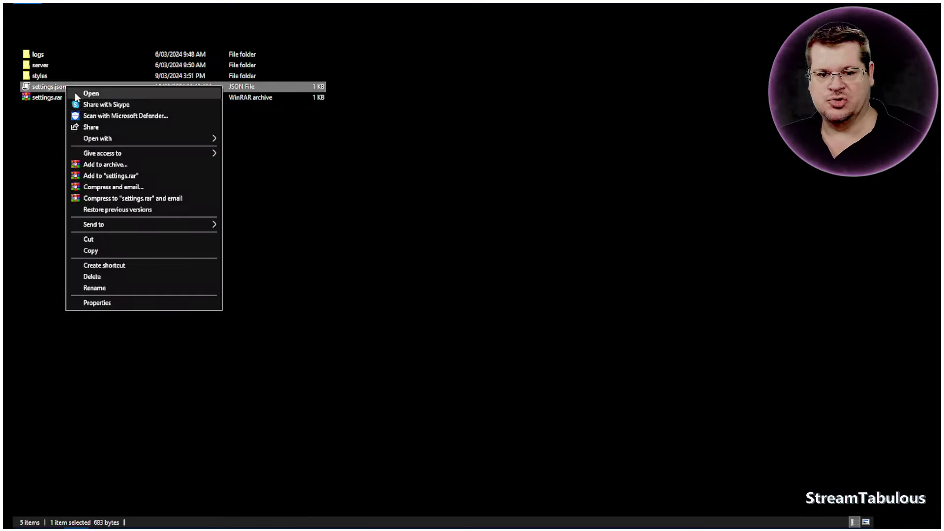
mouse_move(150, 140)
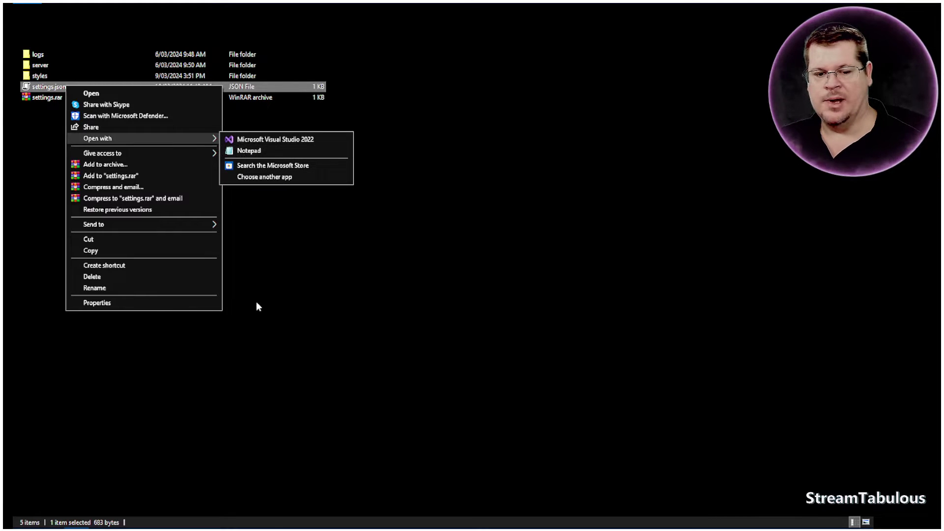
click(86, 463)
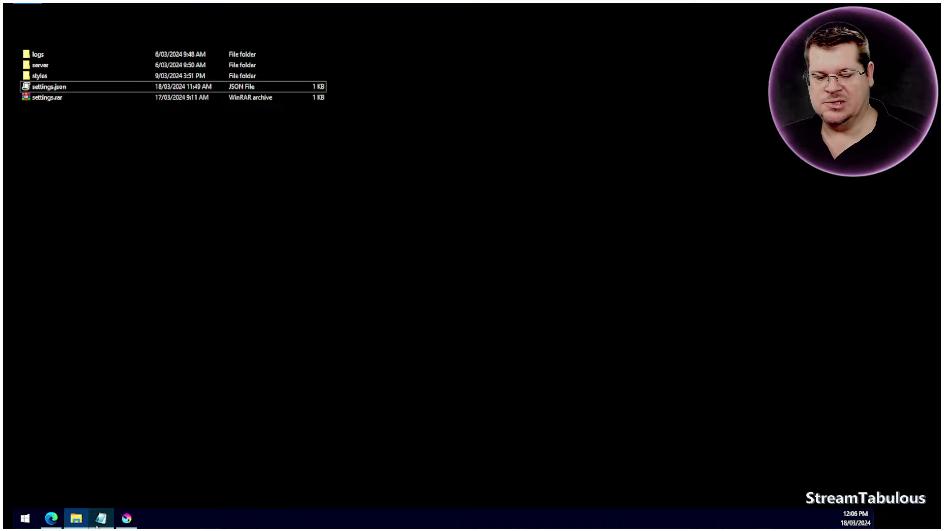
- Switch to settings.json in Notepad and examine the user folder name within the server_path value
click(98, 524)
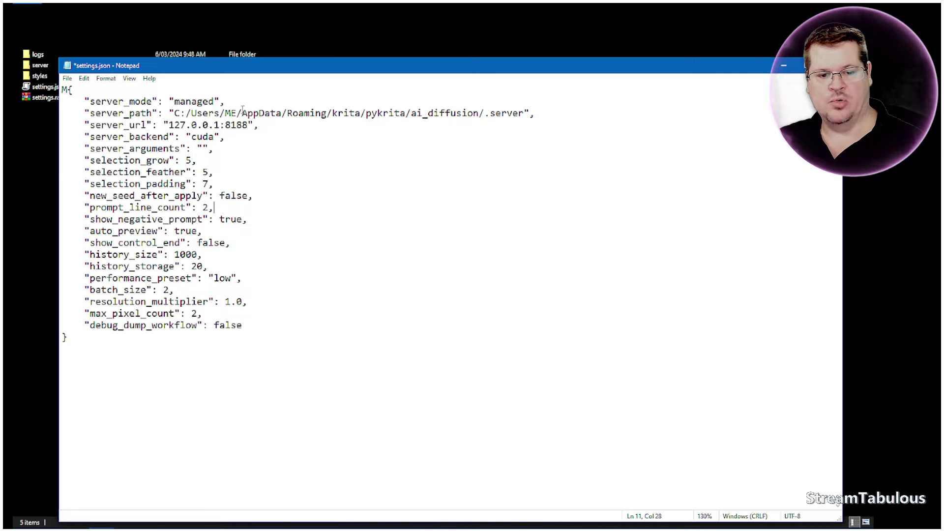
drag(225, 113, 237, 113)
click(277, 132)
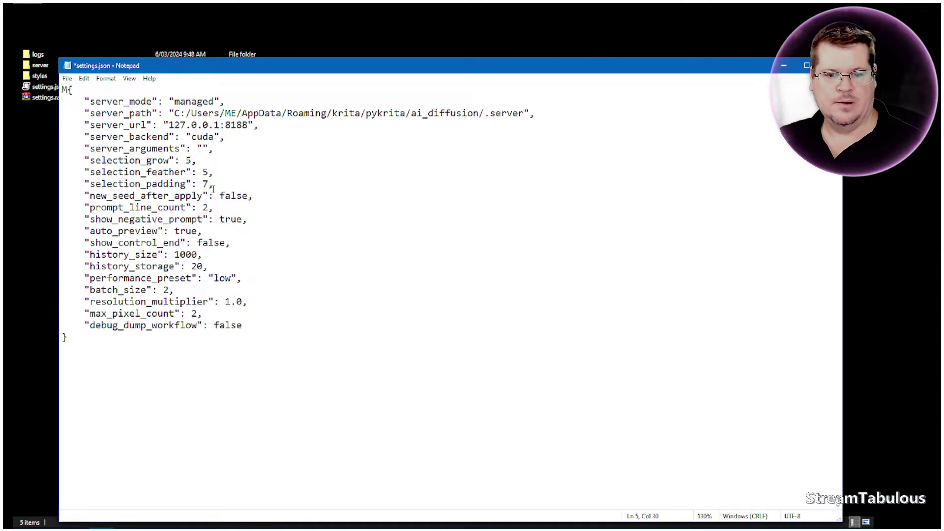
- Paste --force-fp32 between the empty quotes of the server_arguments setting in settings.json
drag(91, 148, 181, 149)
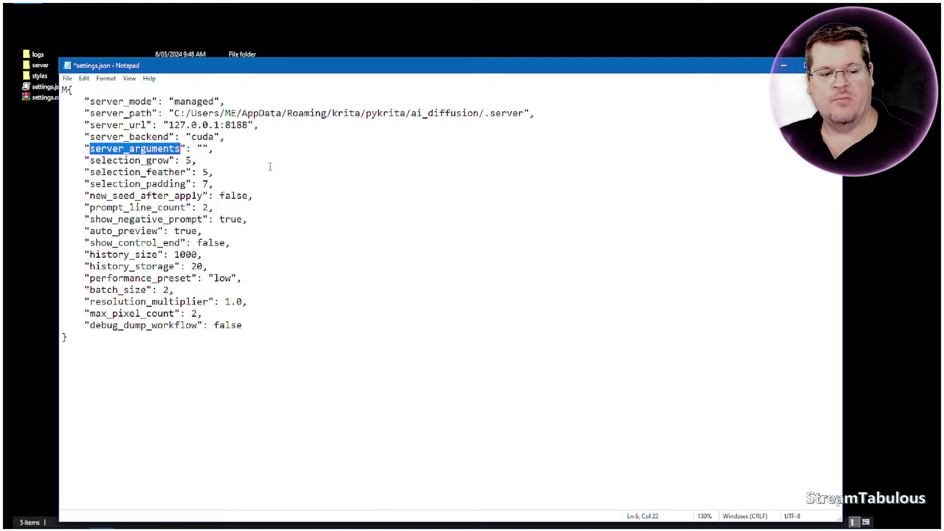
click(202, 148)
right_click(202, 147)
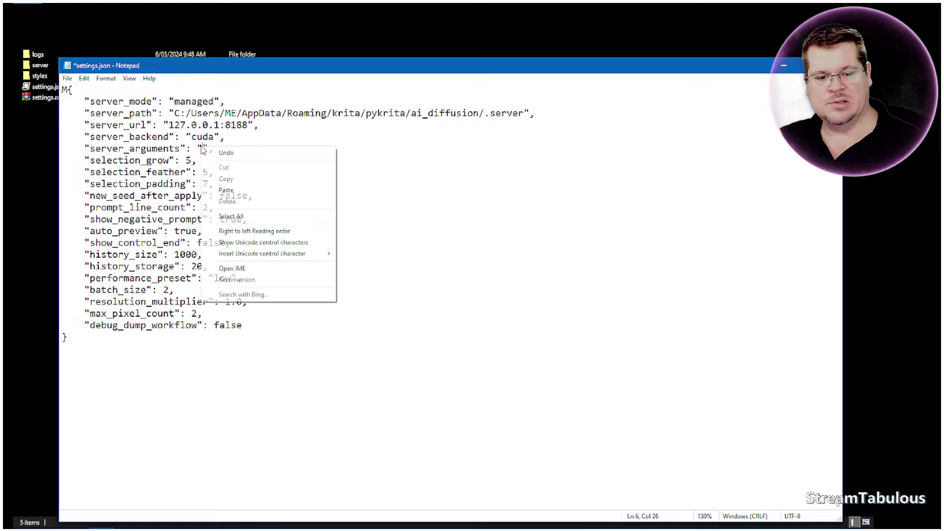
click(227, 191)
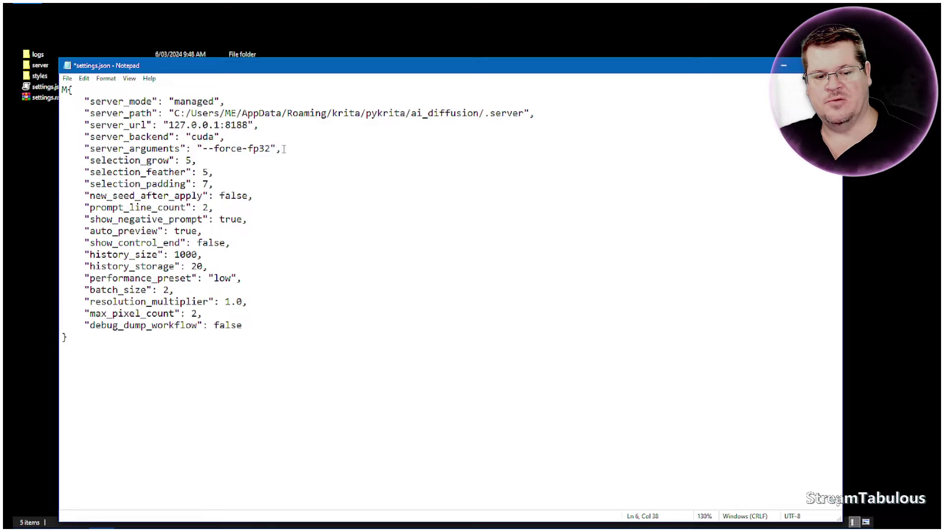
key(End)
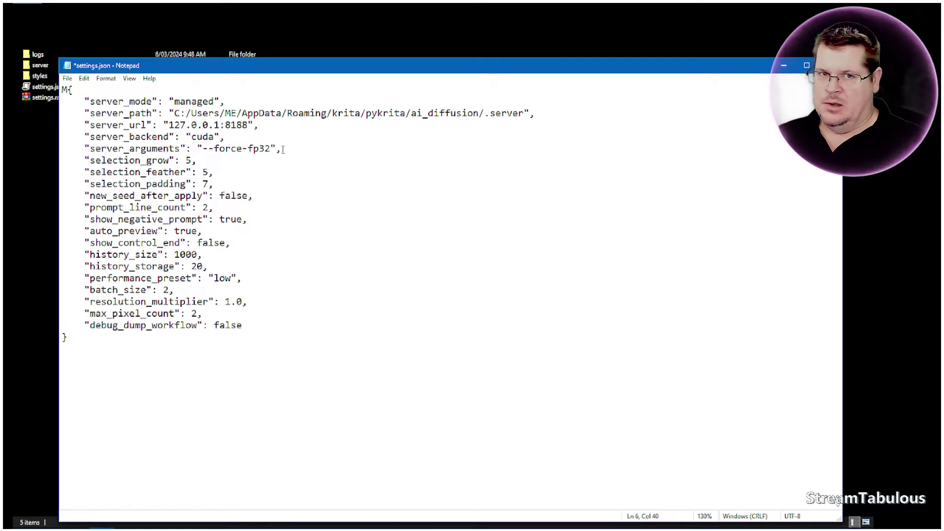
- Change the server_arguments value in settings.json to --force-fp16 and save the file
drag(270, 149, 259, 149)
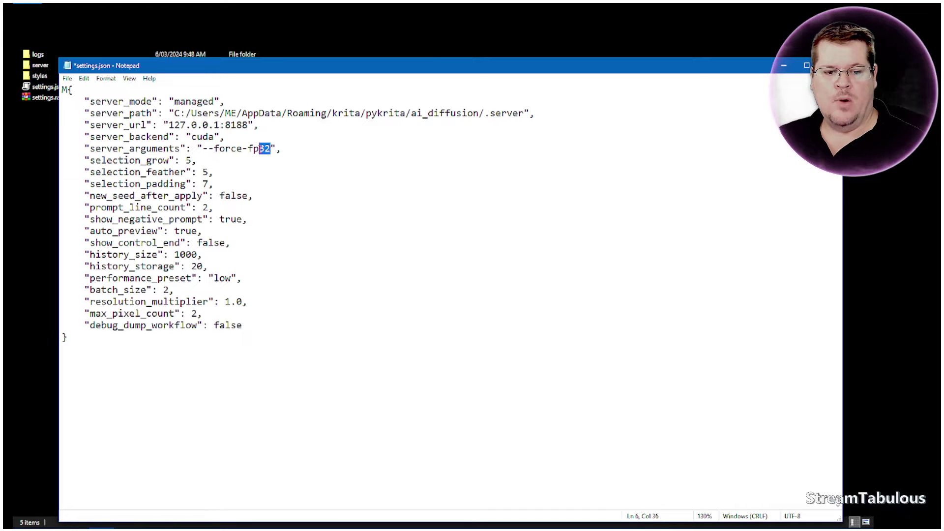
text(16)
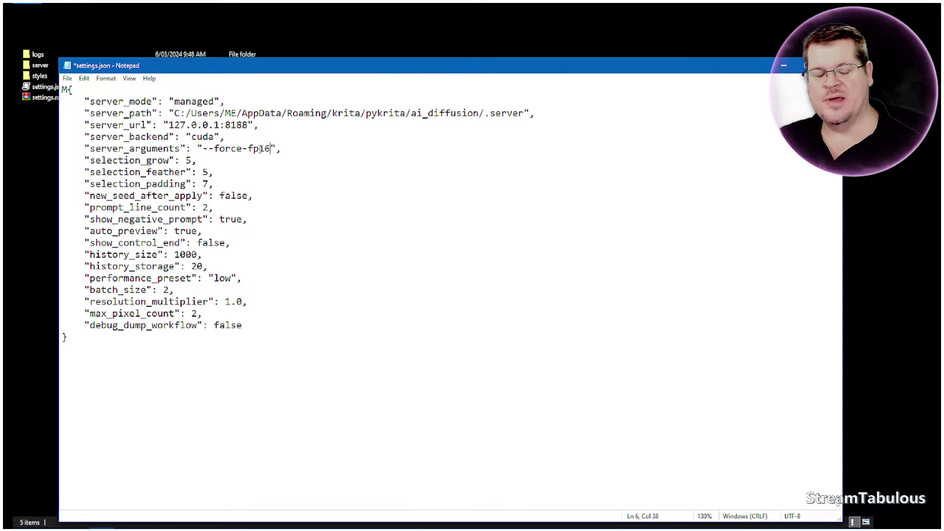
click(289, 149)
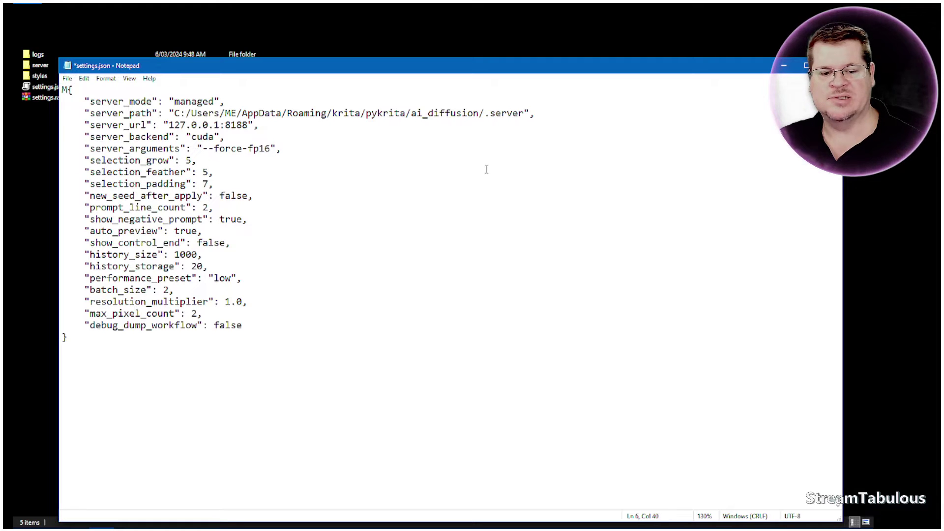
click(67, 78)
click(85, 126)
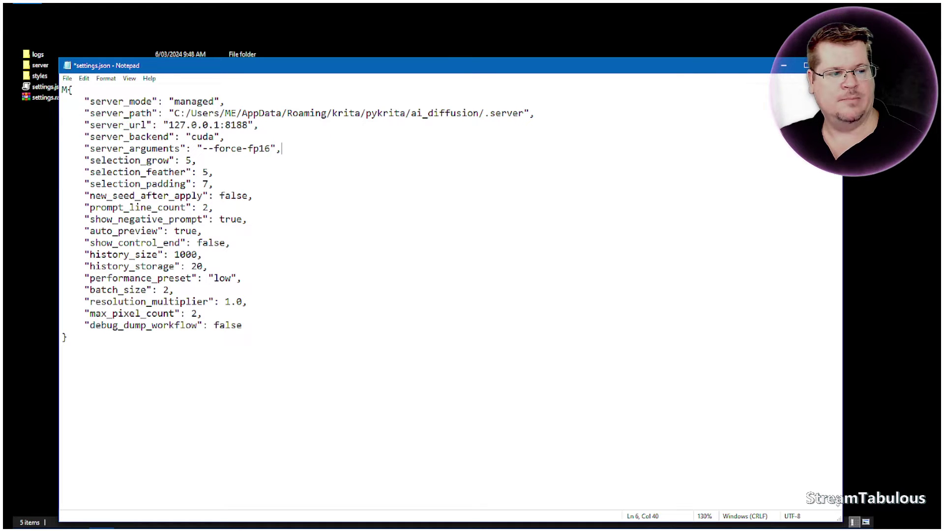
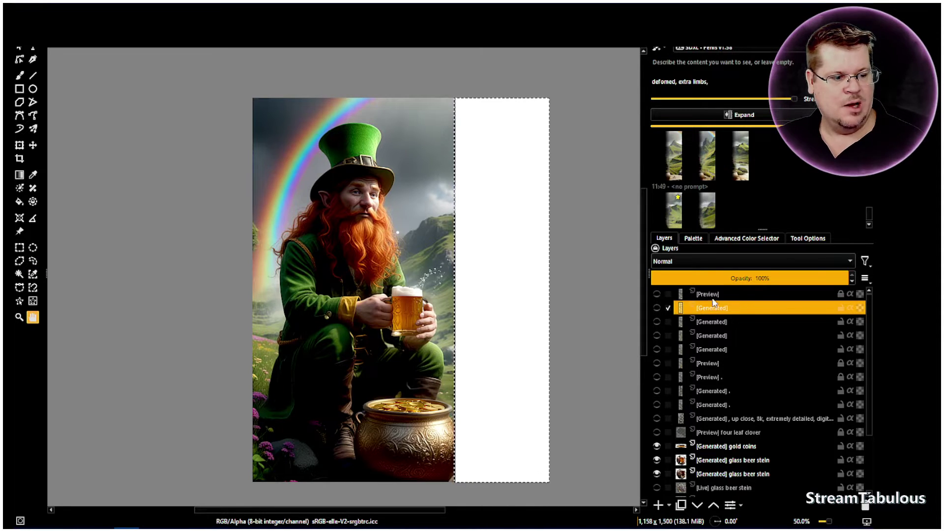
- Switch to Krita, look through the Palette, Advanced Color Selector and Tool Options dockers, and return to Layers
click(706, 241)
click(747, 240)
click(811, 240)
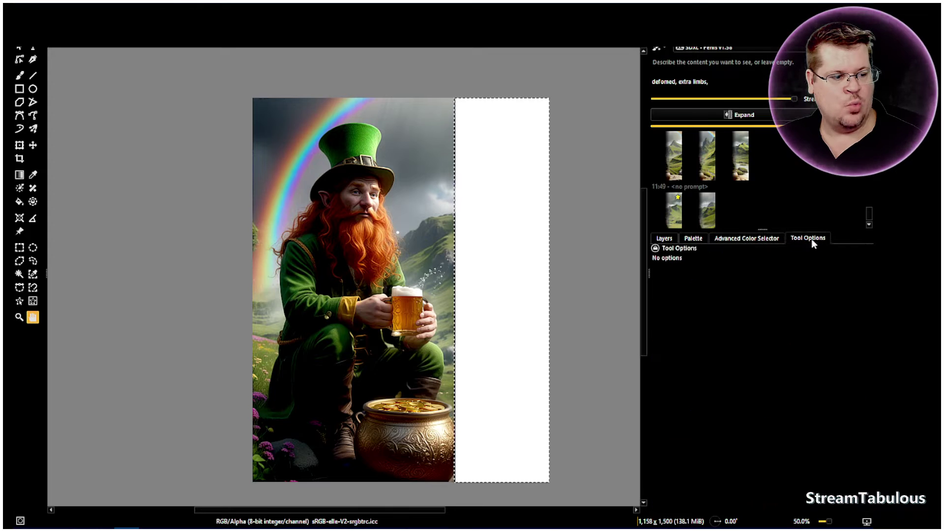
click(665, 239)
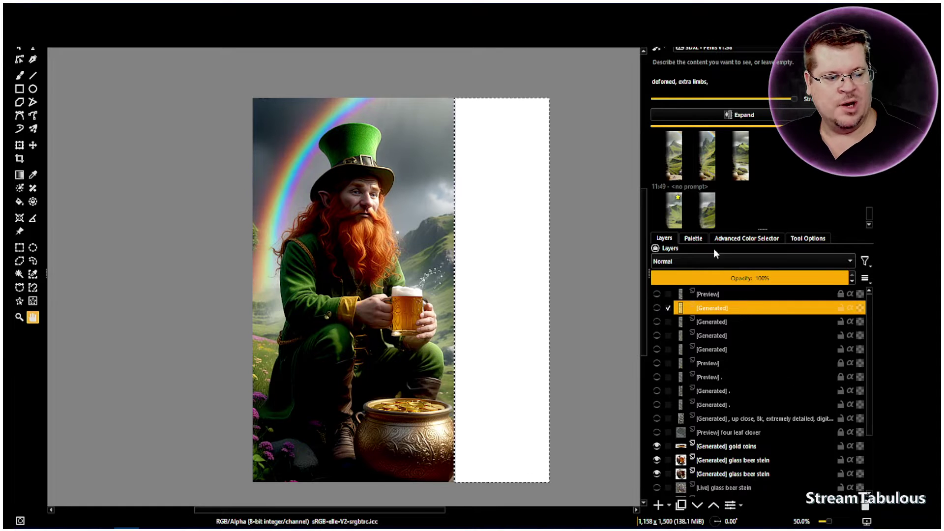
click(692, 238)
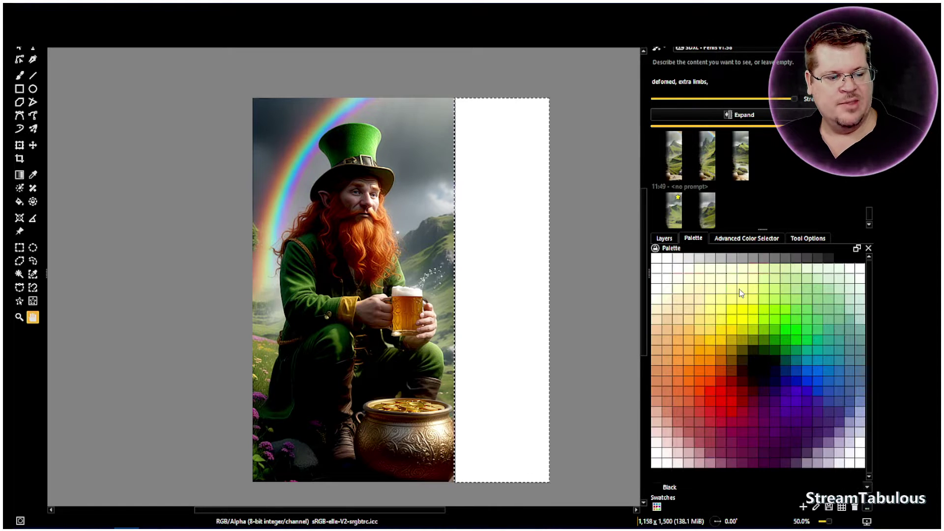
click(737, 238)
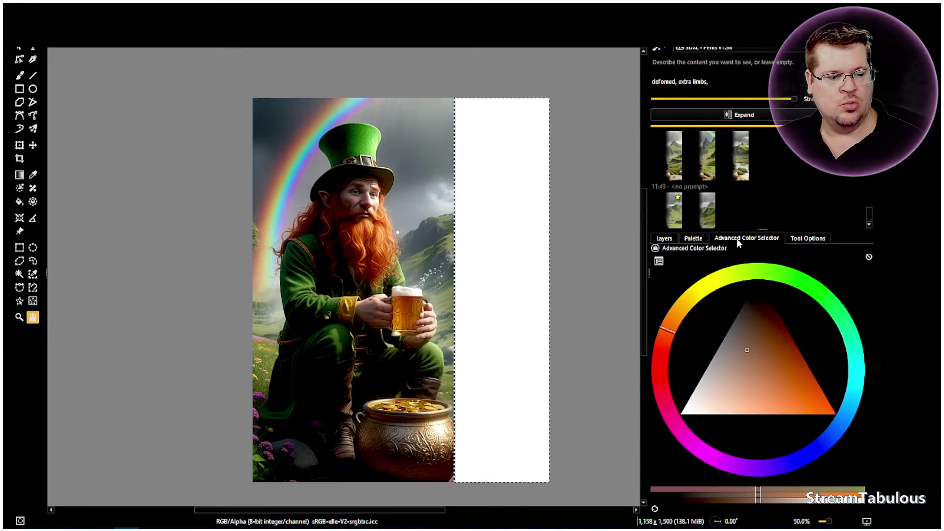
click(802, 237)
click(776, 240)
click(664, 239)
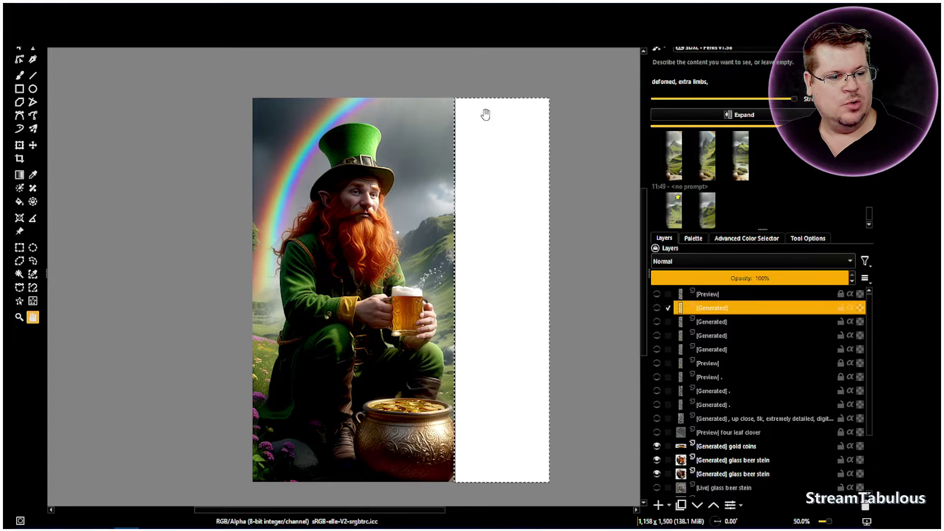
- Generate an expansion for the selected blank strip beside the leprechaun, and check the image's pixel dimensions without rescaling it
click(763, 115)
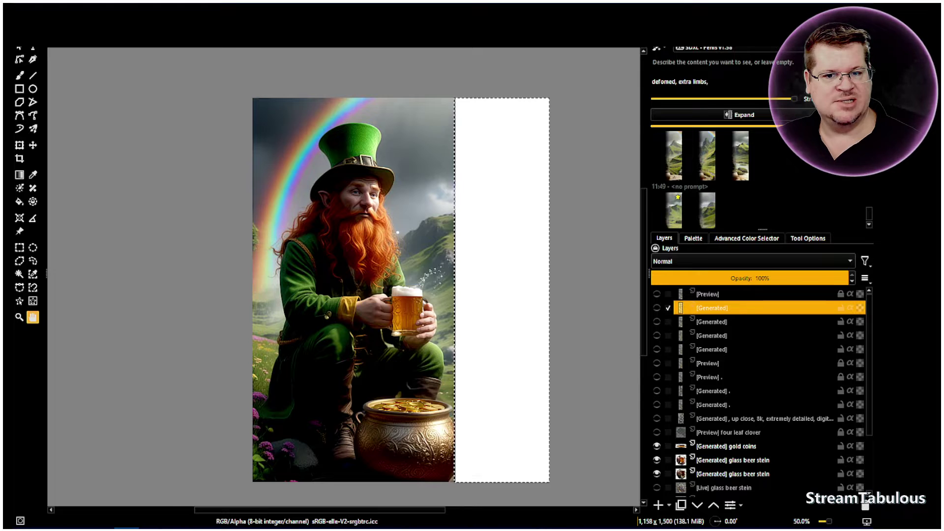
key(alt+i)
click(108, 141)
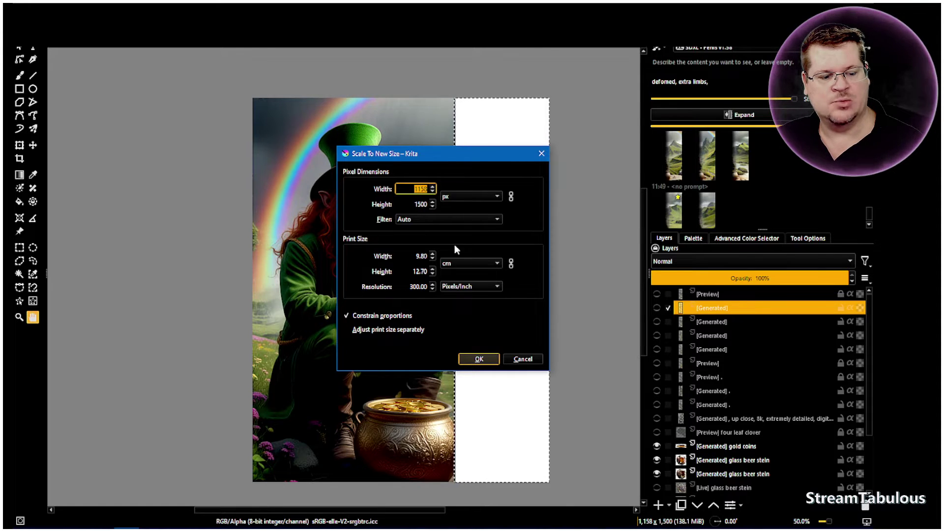
click(525, 360)
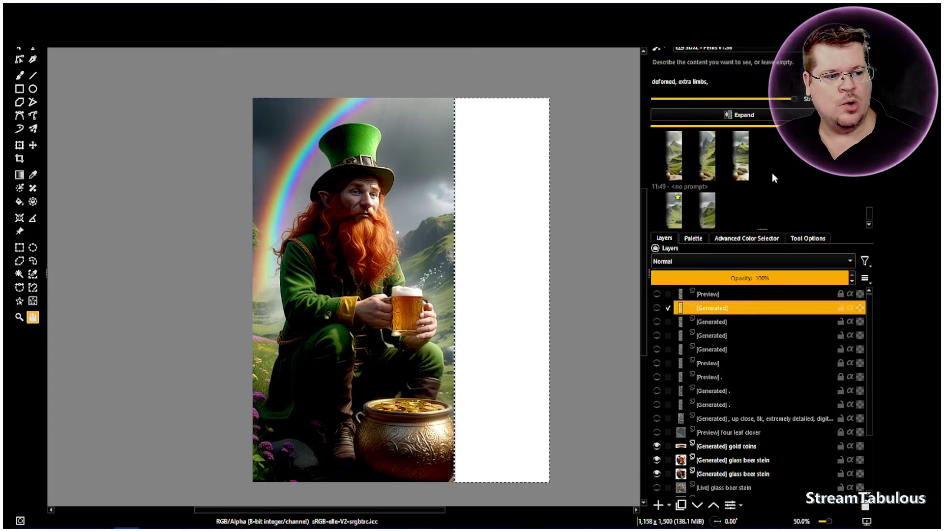
- Preview the first two 11:48 expansion results and the result just before them in the generation history
scroll(772, 172, down, 1)
scroll(772, 174, up, 2)
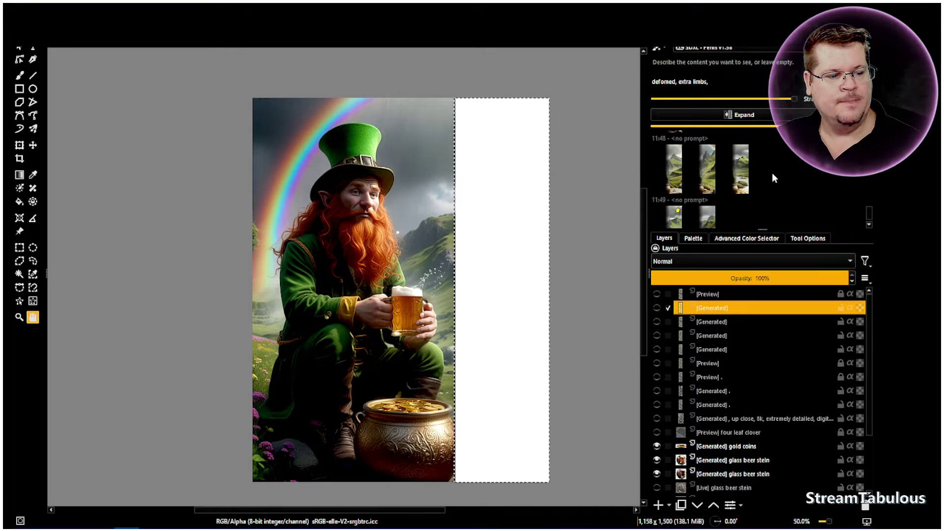
click(680, 172)
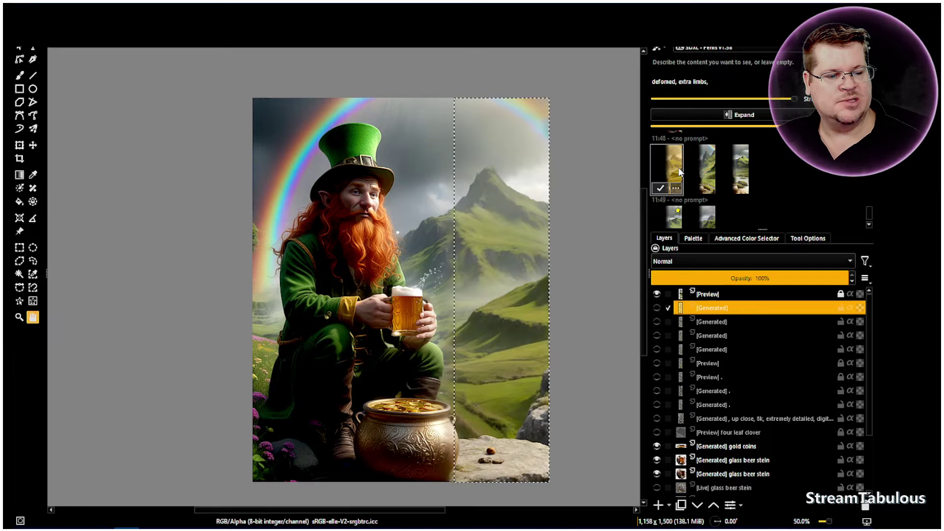
click(708, 172)
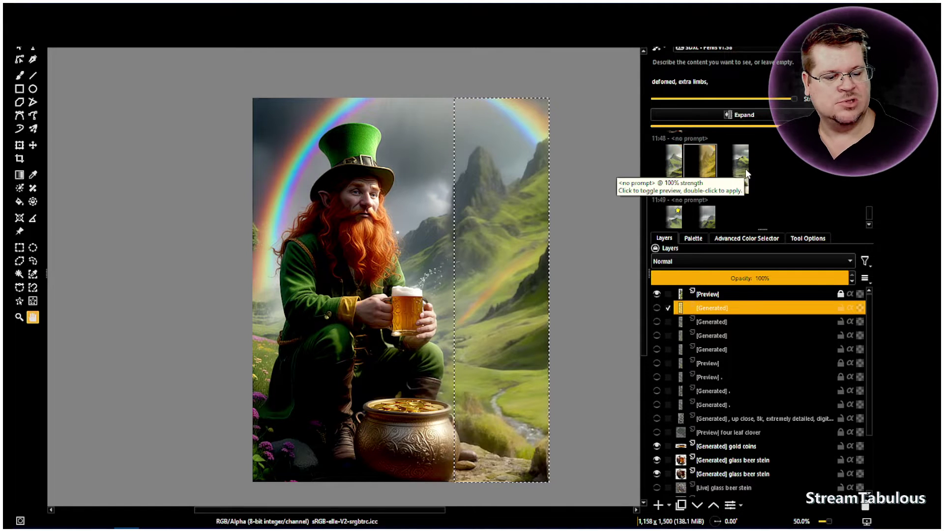
scroll(734, 170, up, 2)
click(672, 146)
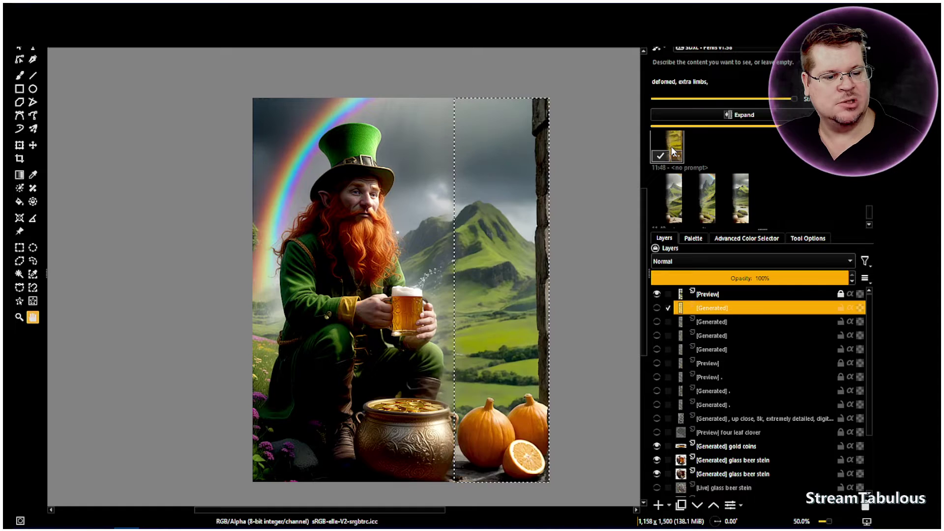
- Preview both 11:49 expansion results and the 12:09 result on the blank strip
scroll(708, 207, down, 1)
scroll(710, 206, down, 1)
click(674, 199)
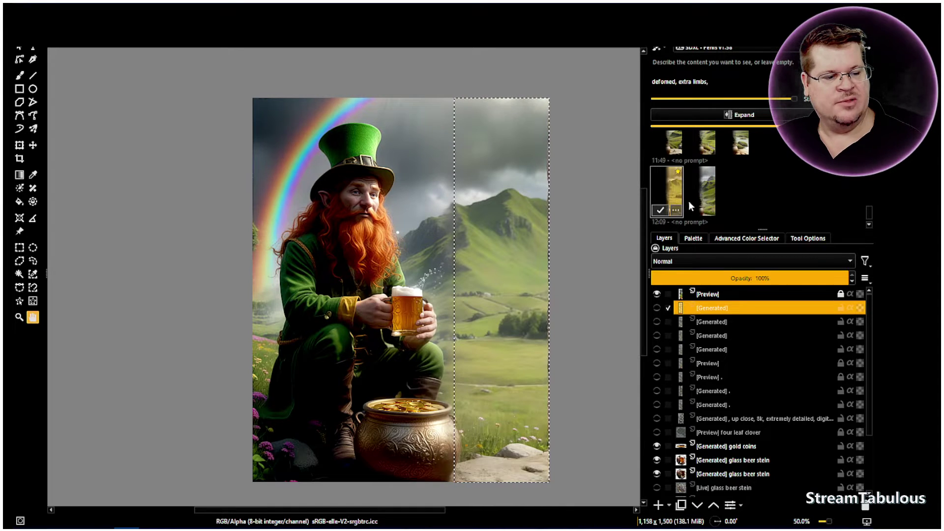
click(708, 190)
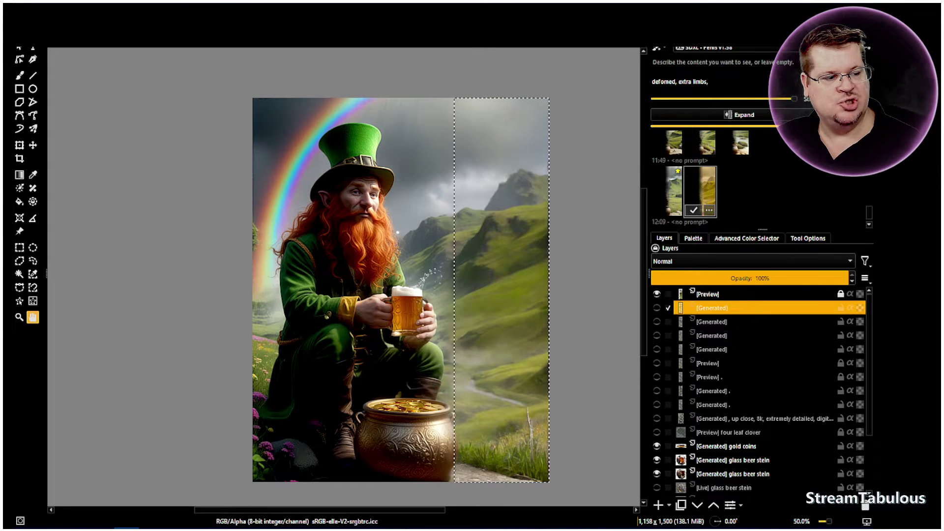
scroll(726, 192, down, 2)
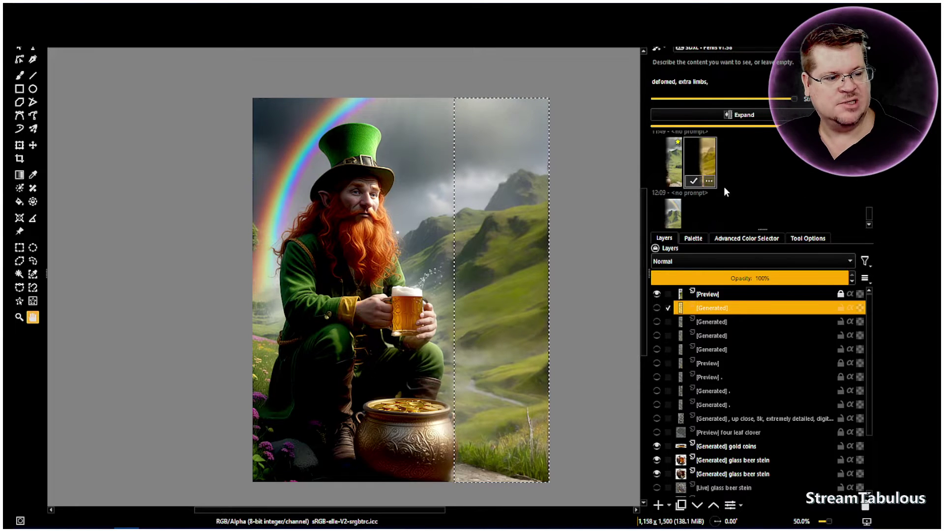
click(680, 203)
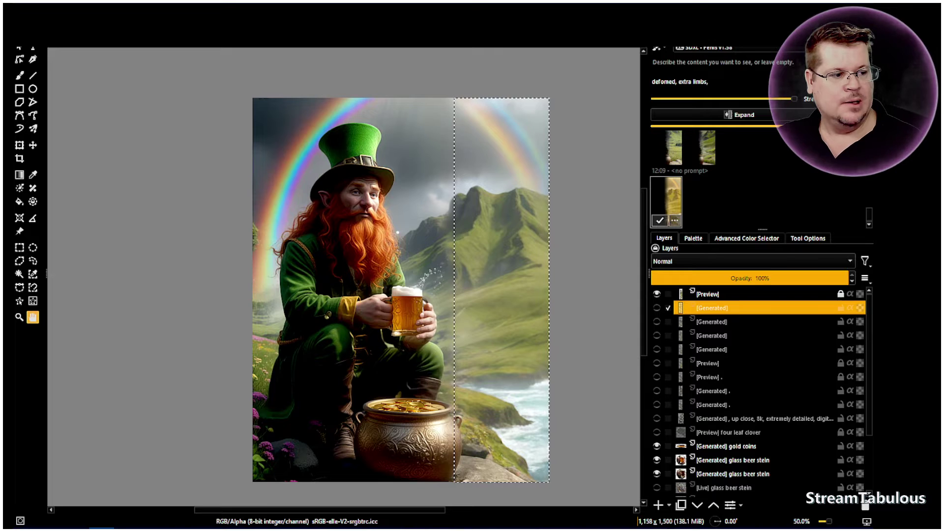
- Open the AI plugin settings and examine the server configuration and its available backend options, keeping CUDA (NVIDIA GPU)
click(866, 48)
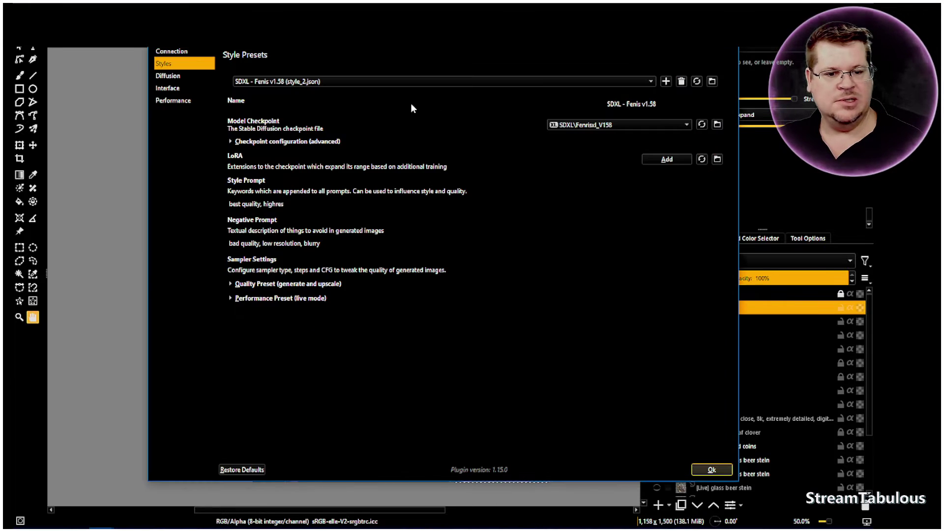
click(172, 52)
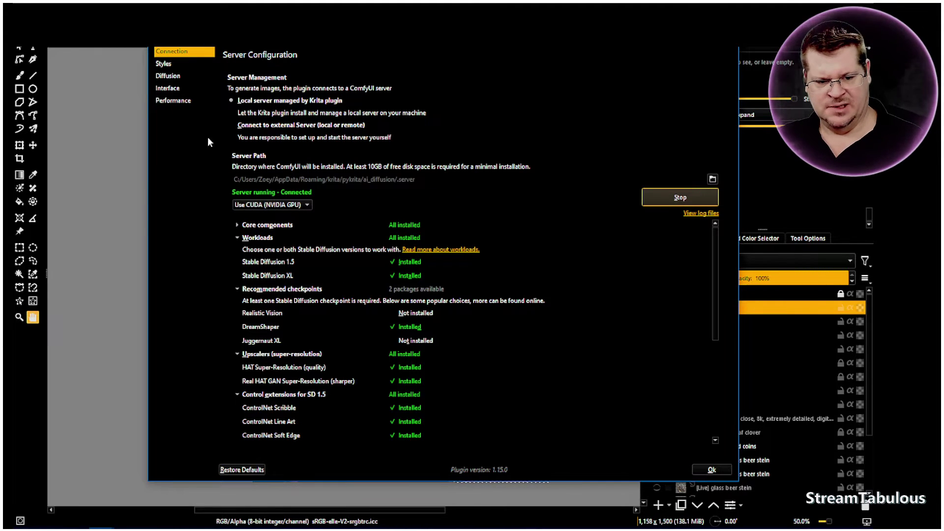
click(305, 204)
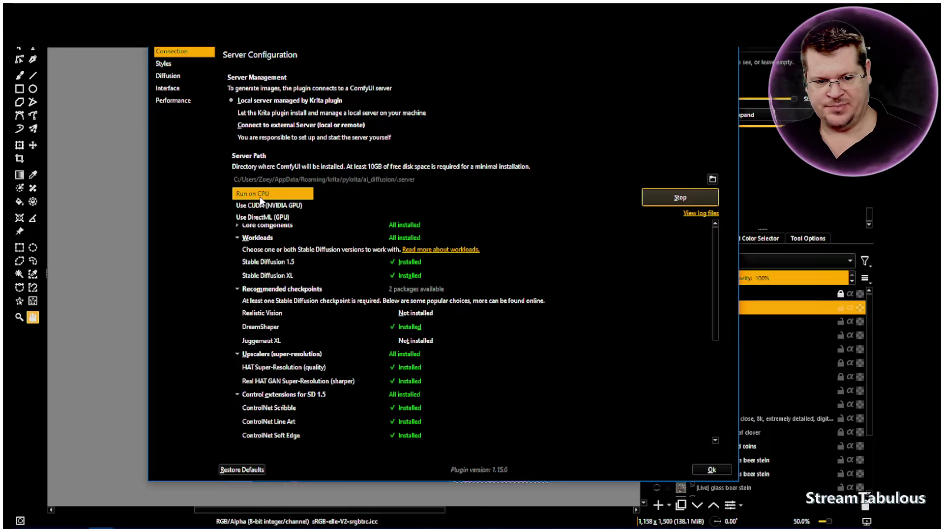
click(346, 197)
- Review the available performance presets, keep GPU low (up to 6GB), and close the plugin settings
click(175, 102)
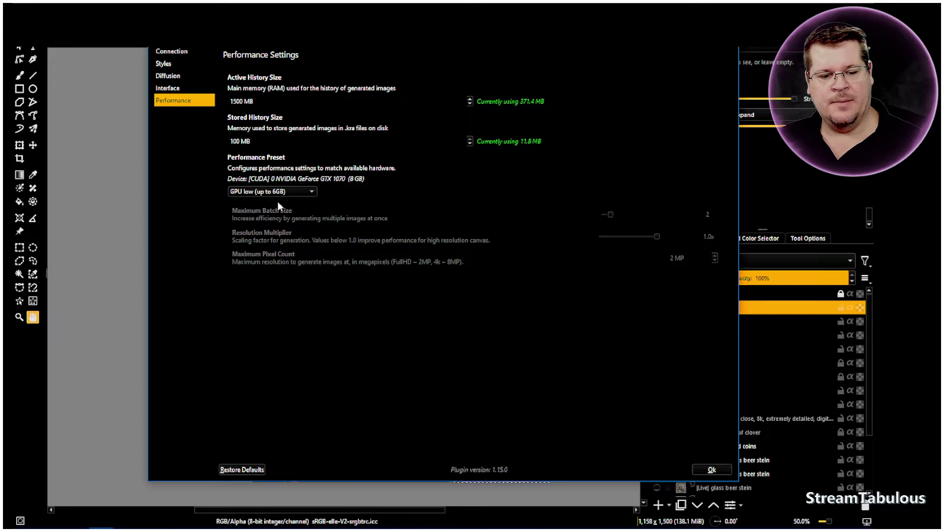
click(250, 191)
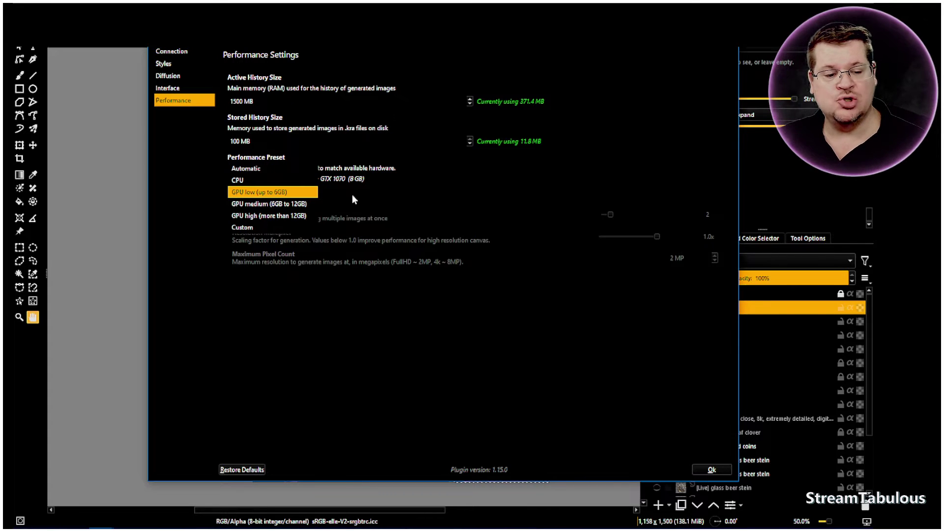
key(Escape)
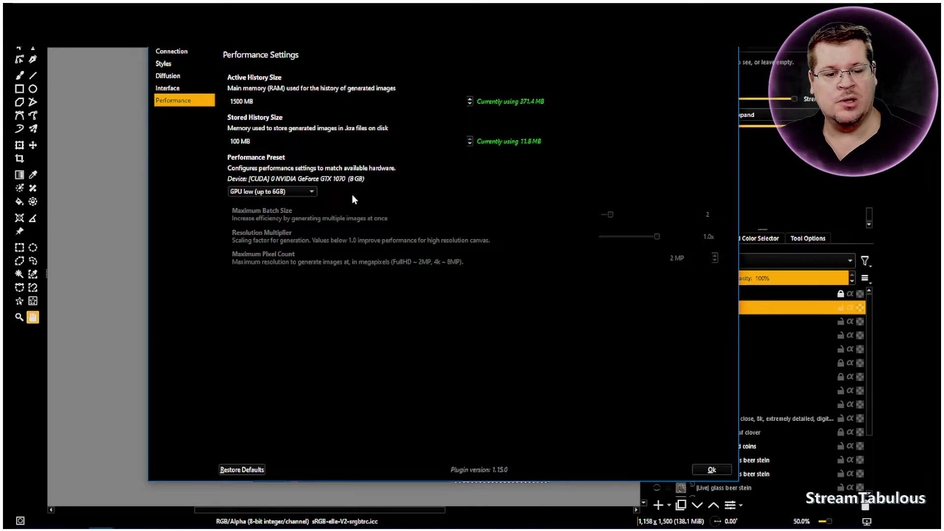
click(713, 470)
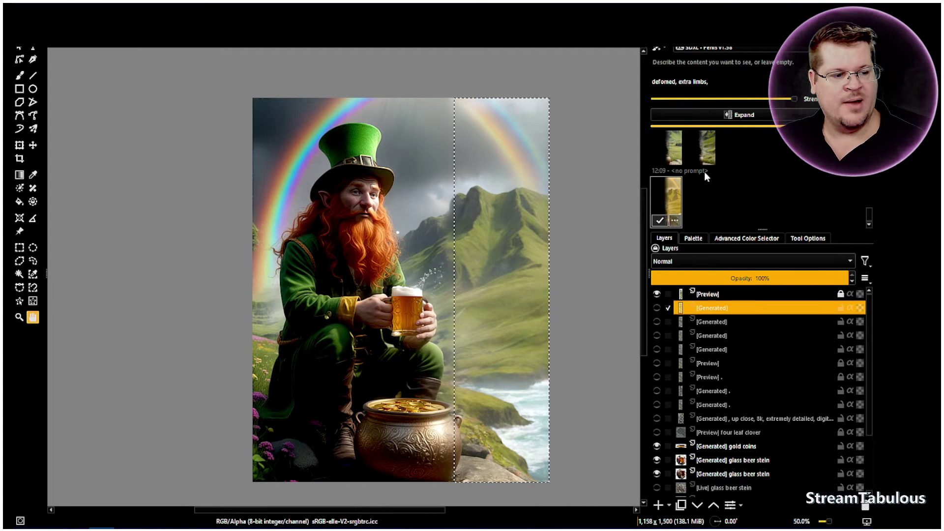
- Reopen the plugin settings to review the diffusion, connection and style quality preset values, and close them without changes
click(868, 48)
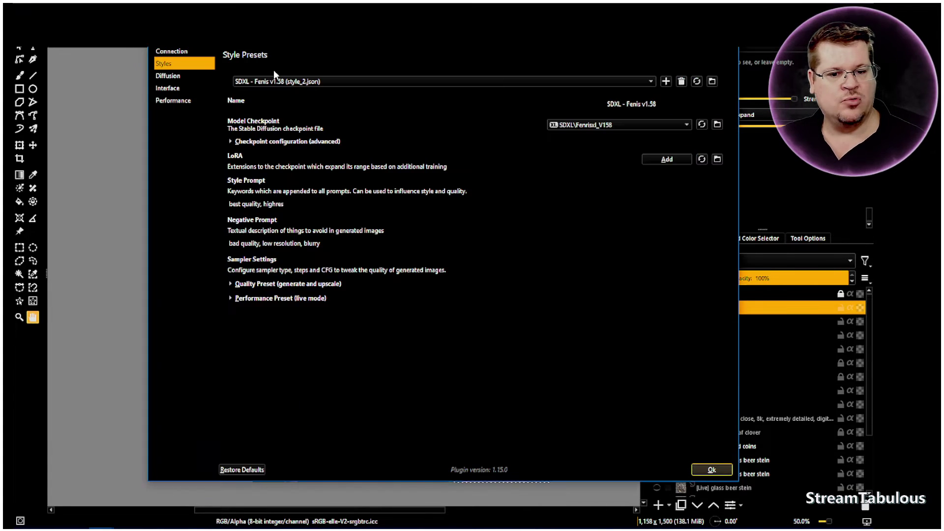
click(168, 76)
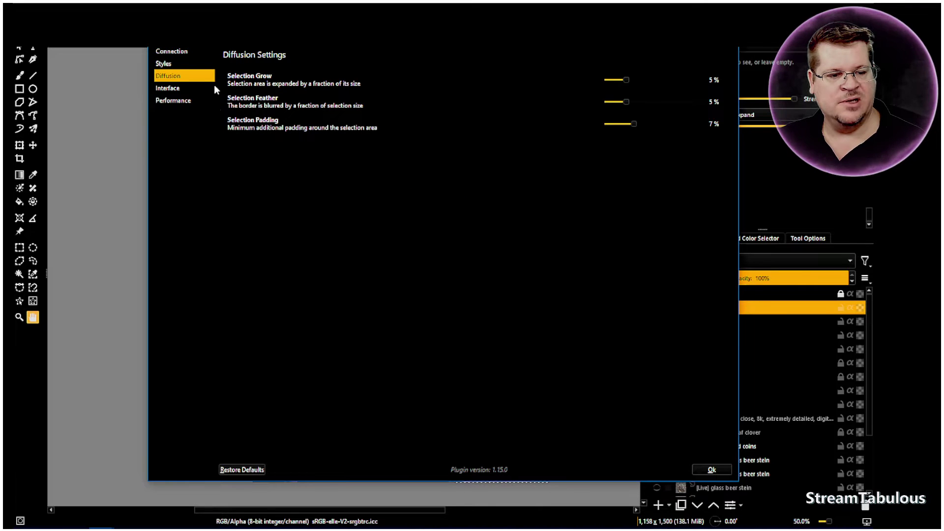
click(181, 51)
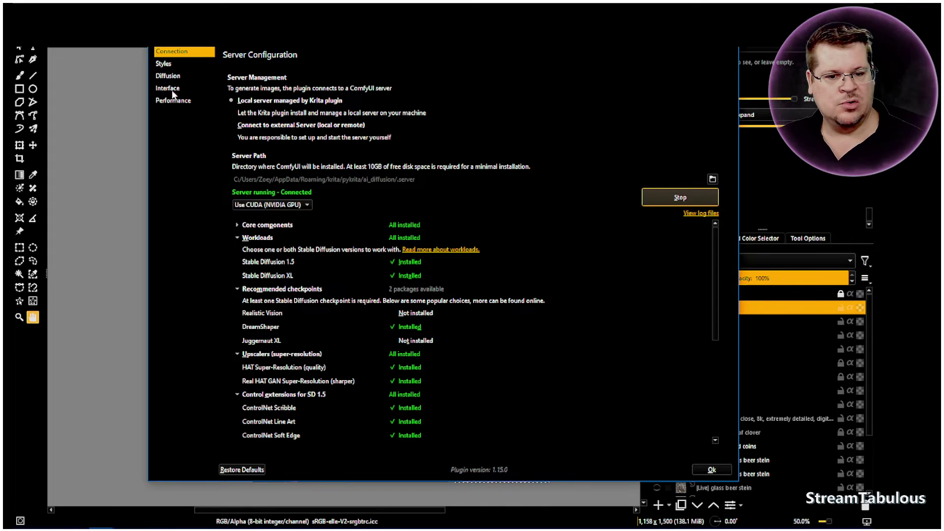
click(163, 64)
click(231, 284)
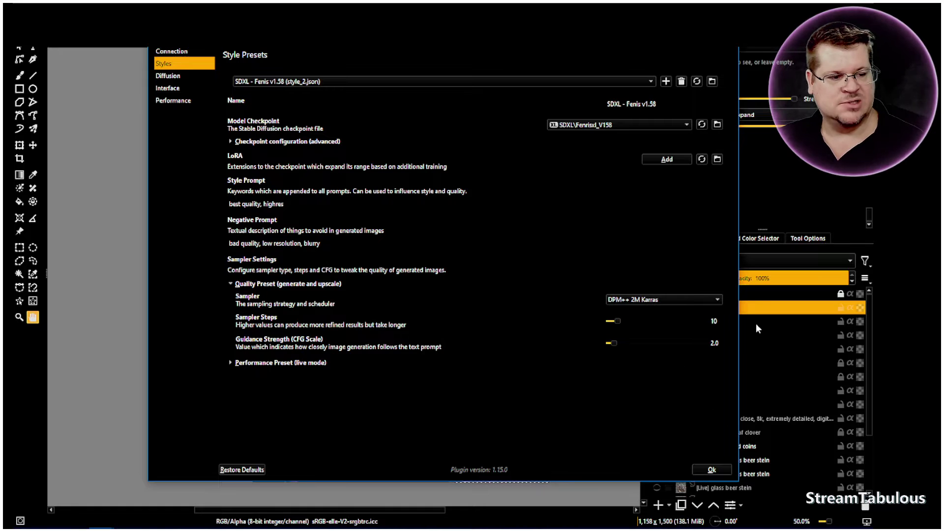
key(Escape)
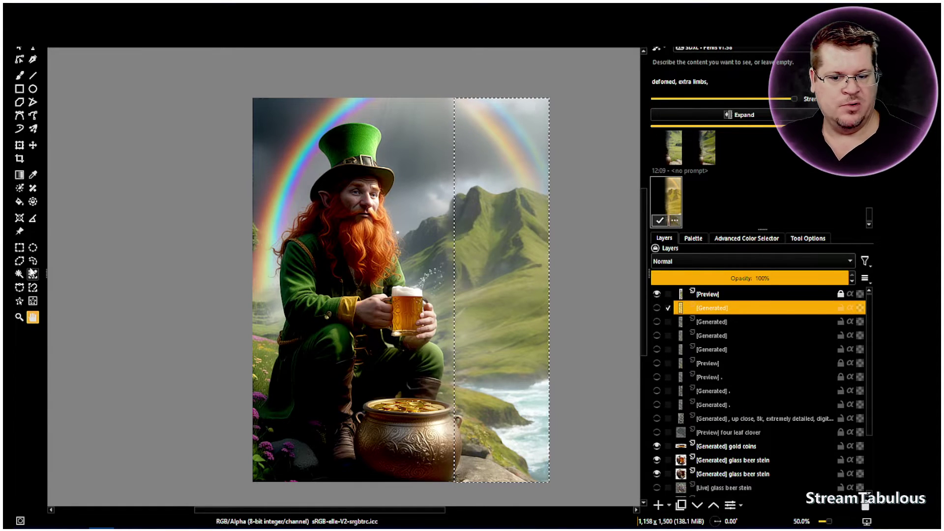
- Clear the selection around the strip with the Rectangular Selection tool and apply the 12:09 expansion result
click(20, 248)
click(573, 289)
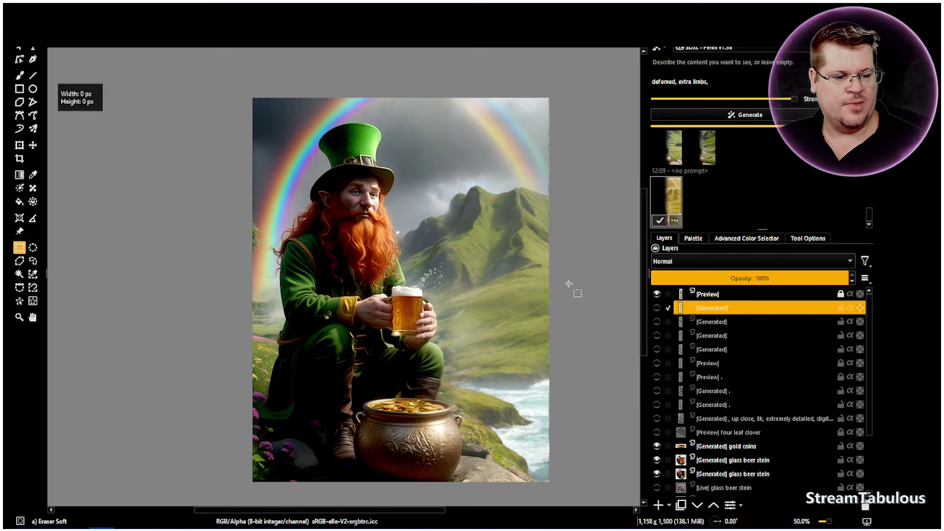
click(659, 220)
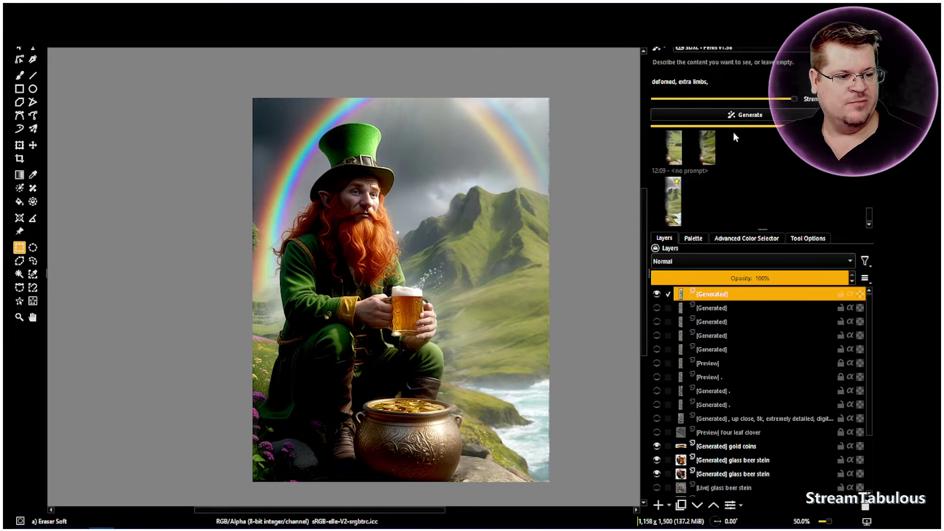
- Find the earlier 11:48 leprechaun results in the generation history, reuse the second result's prompt, and preview it
scroll(772, 184, up, 5)
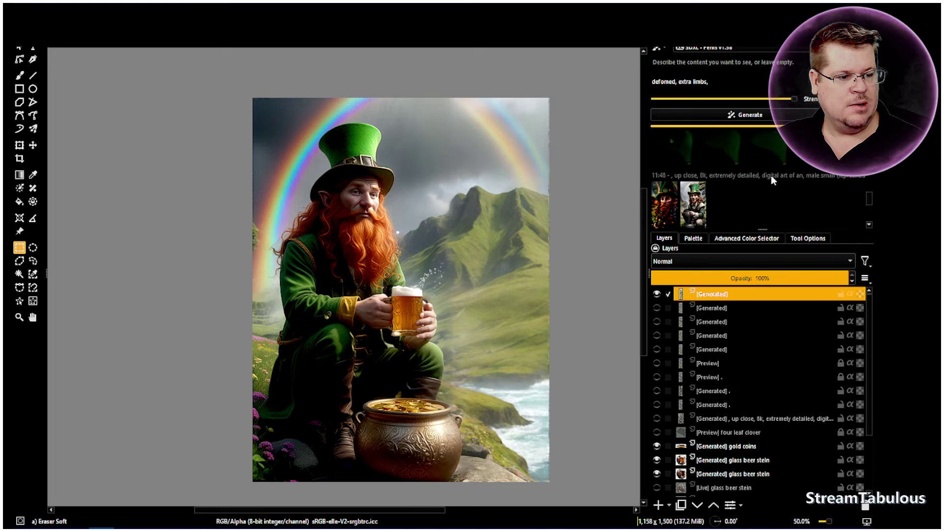
scroll(703, 192, down, 2)
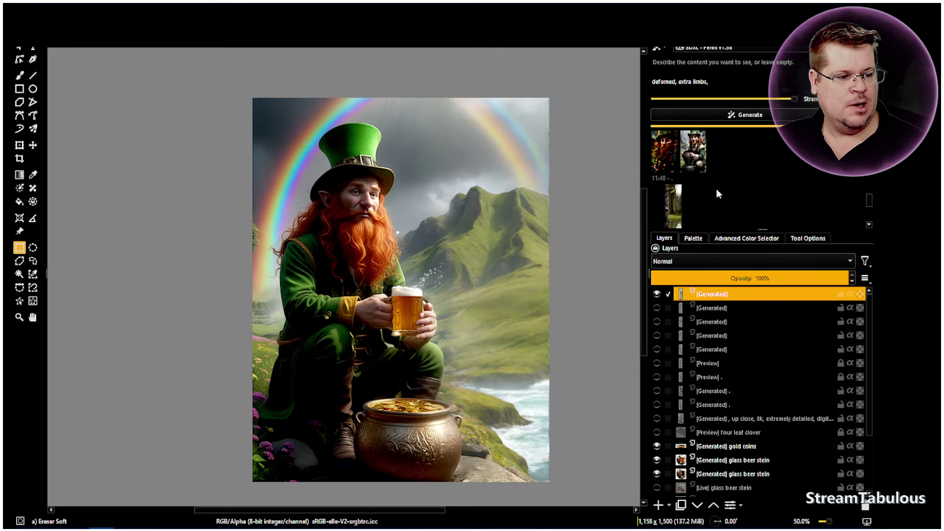
right_click(695, 158)
click(708, 160)
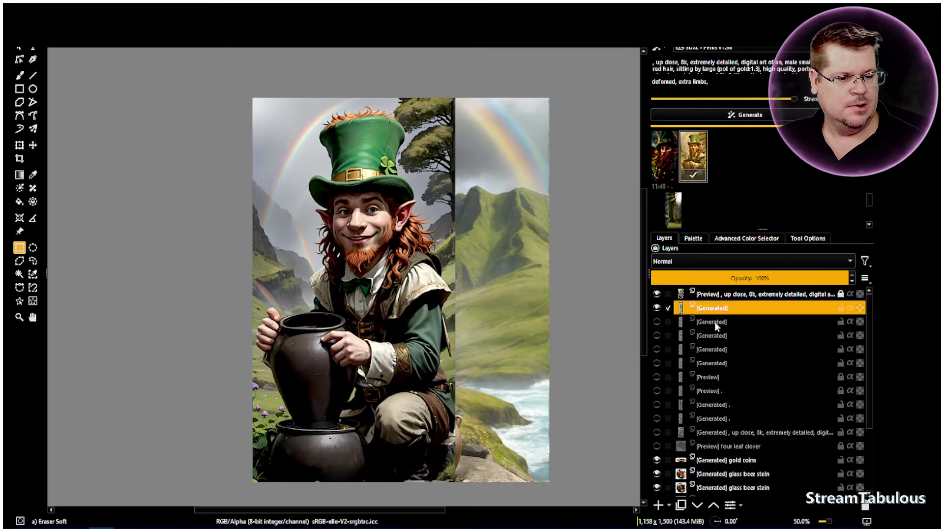
- Hide the expansion layer and the preview layer, then select the visible original leprechaun layer, toggling its visibility to verify it
click(657, 308)
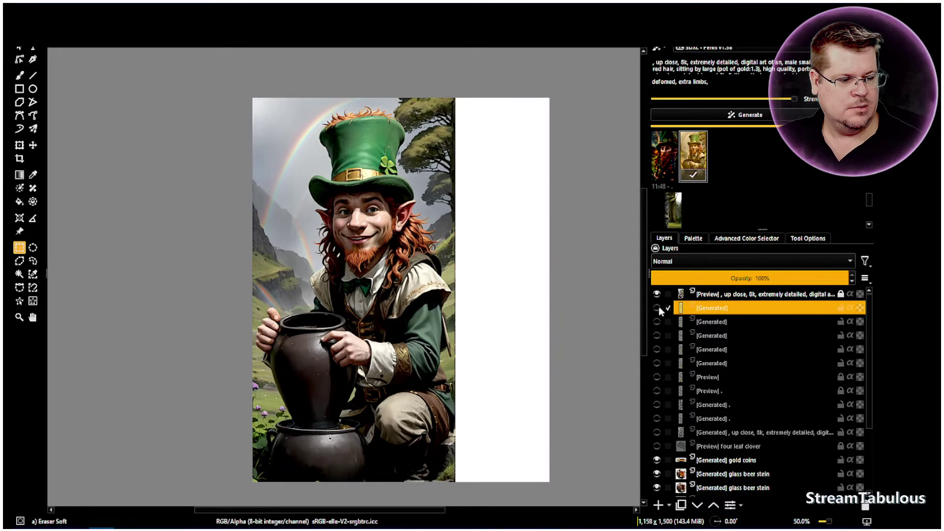
click(657, 294)
scroll(701, 383, down, 4)
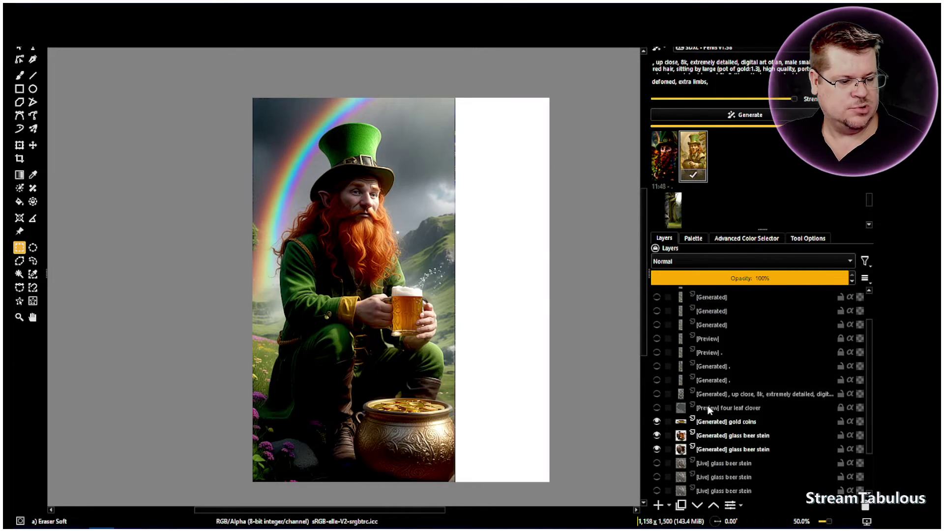
click(706, 448)
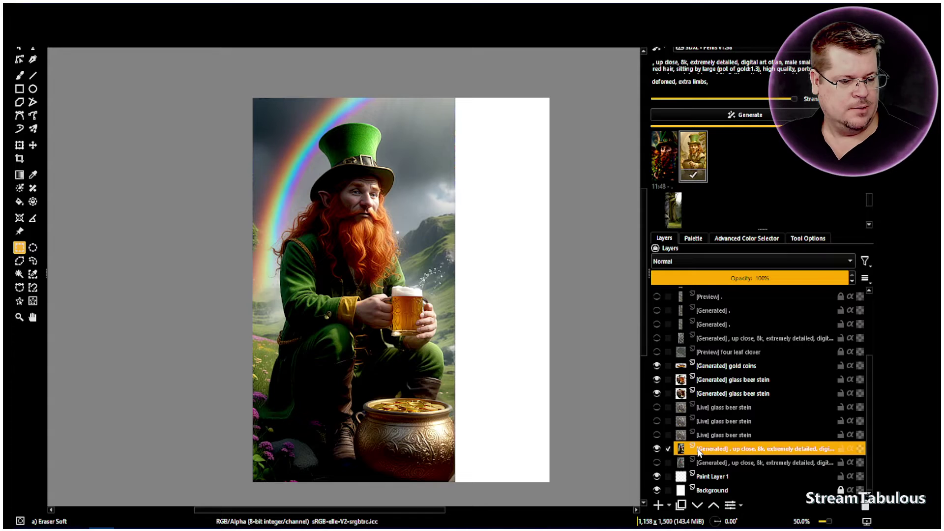
click(657, 449)
click(657, 449)
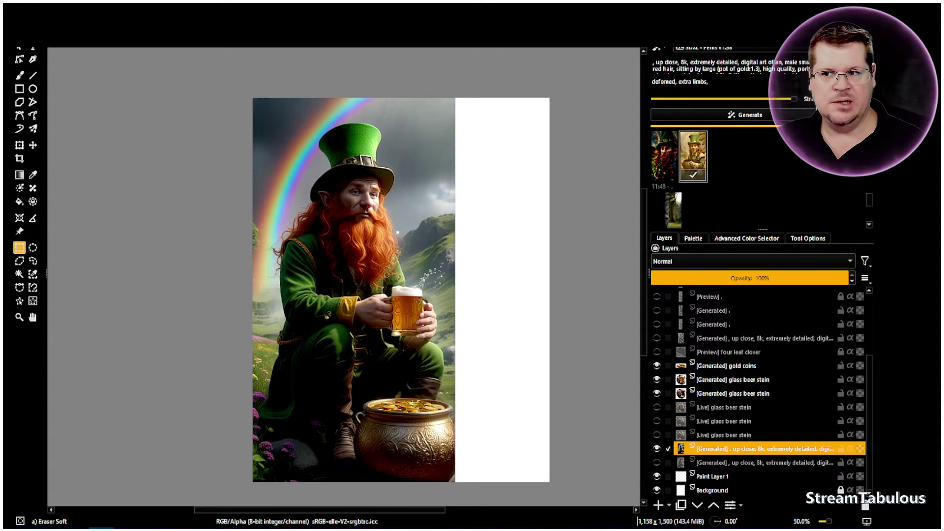
- Add a Face control layer based on the selected leprechaun layer and generate a new image at 100% strength
key(ctrl+shift+f)
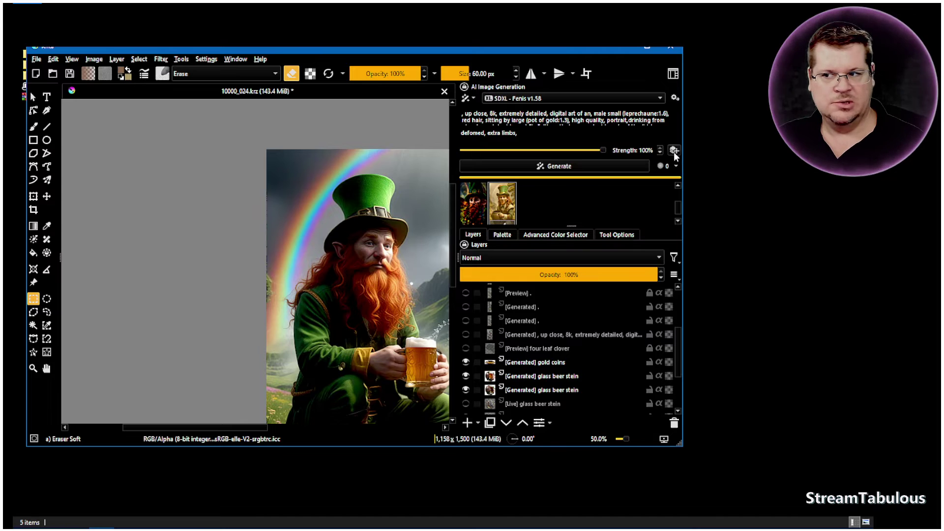
click(674, 151)
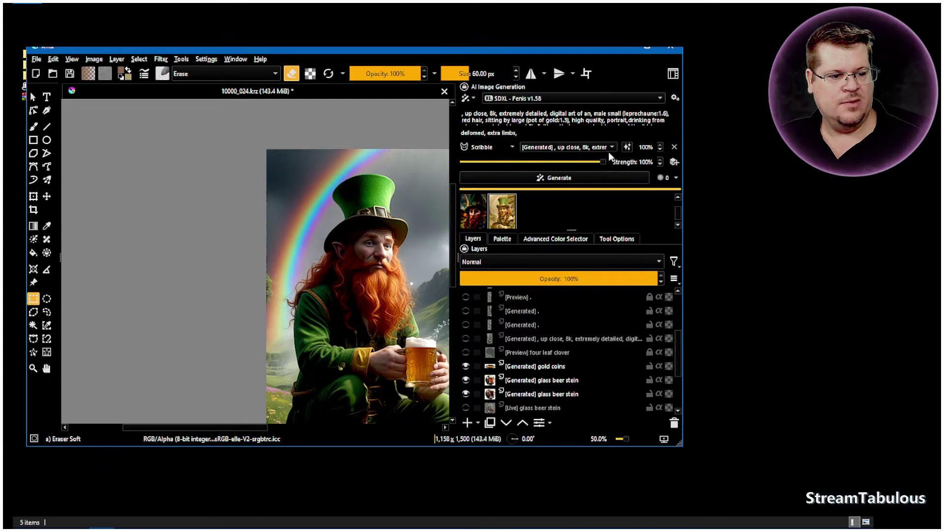
click(501, 147)
click(482, 177)
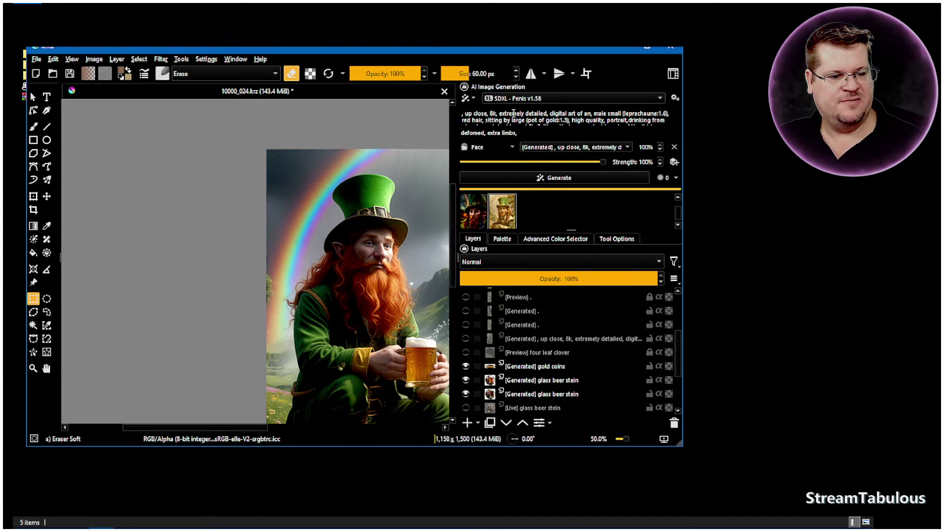
double_click(576, 49)
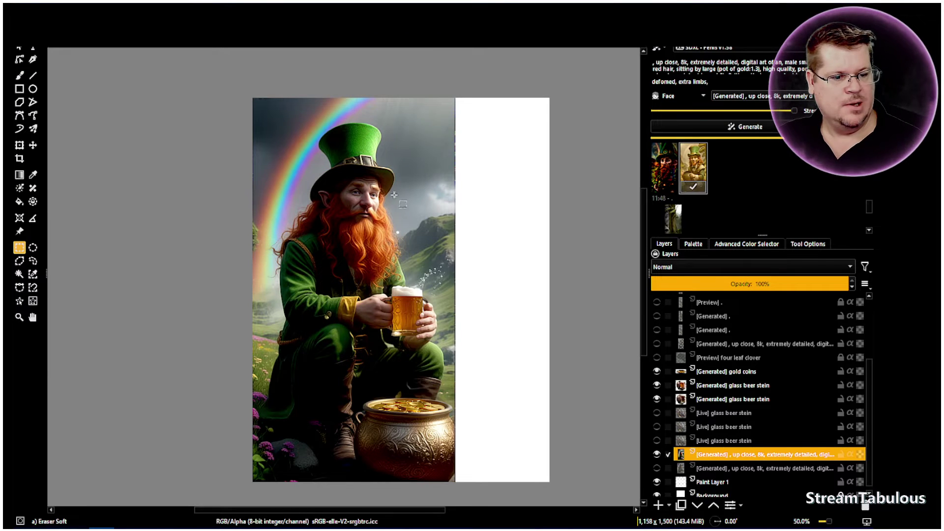
click(741, 128)
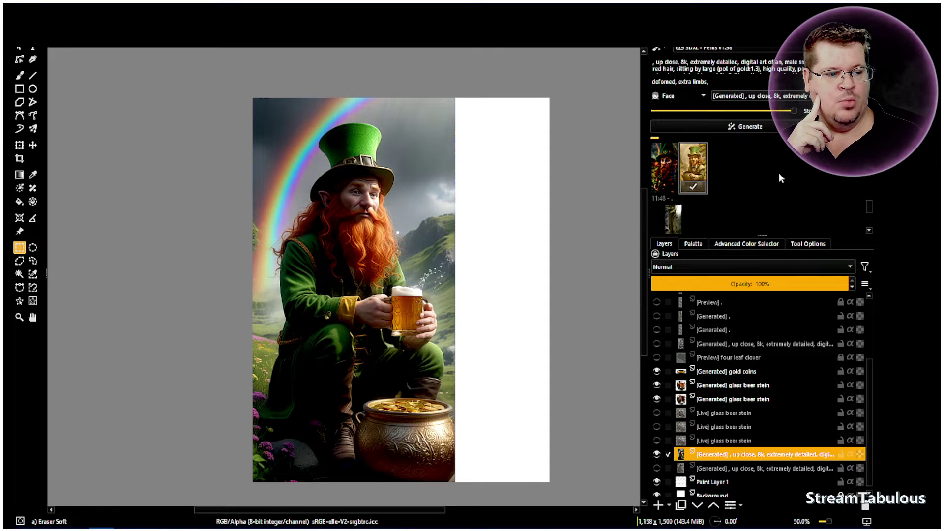
- Preview the earlier 11:48 leprechaun with the dark red hat and compare it with the original by toggling the preview layer
scroll(780, 159, up, 2)
scroll(780, 159, down, 4)
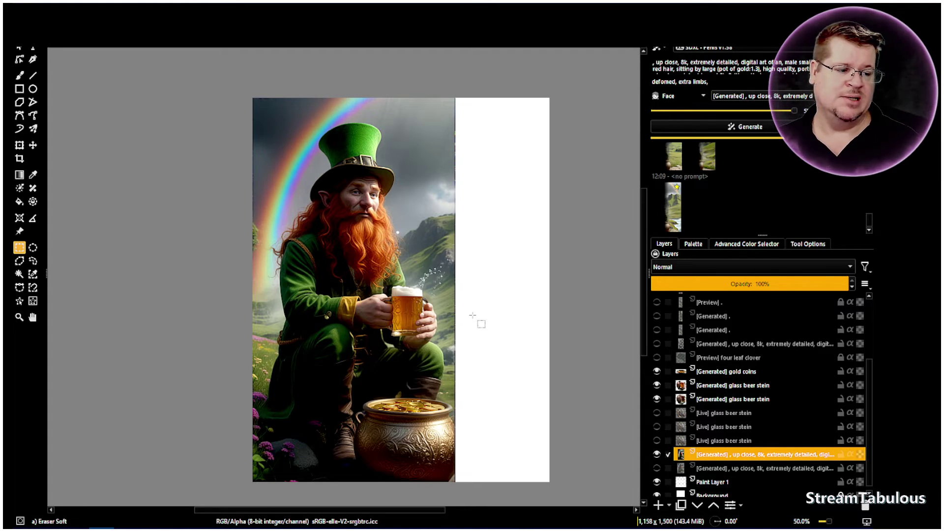
scroll(732, 188, up, 3)
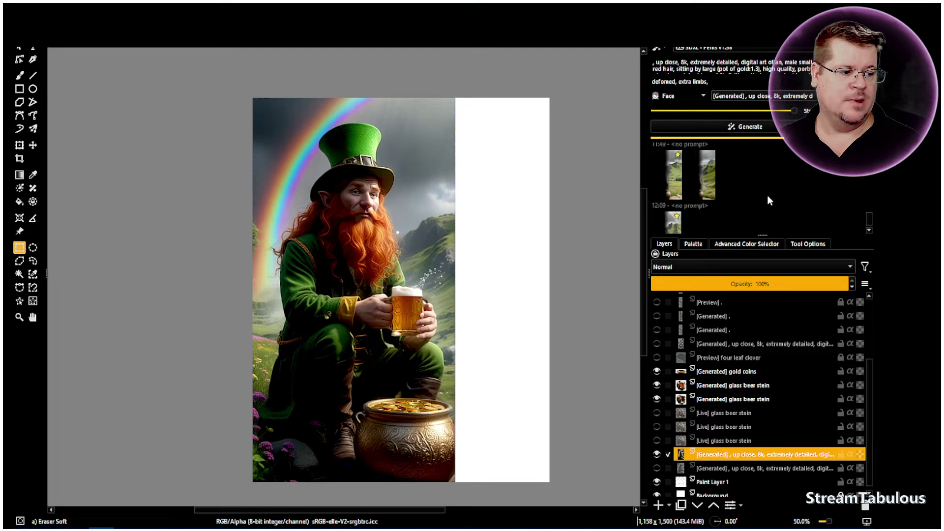
scroll(837, 206, up, 1)
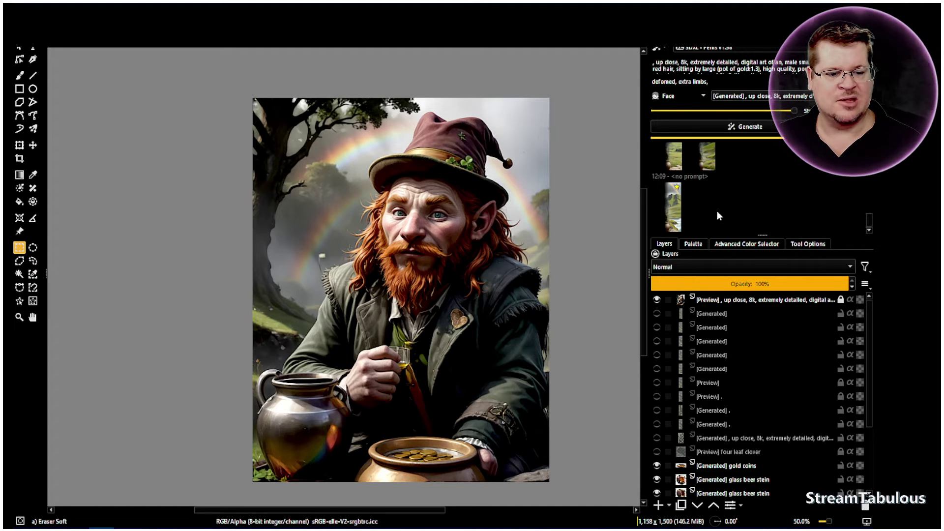
click(657, 299)
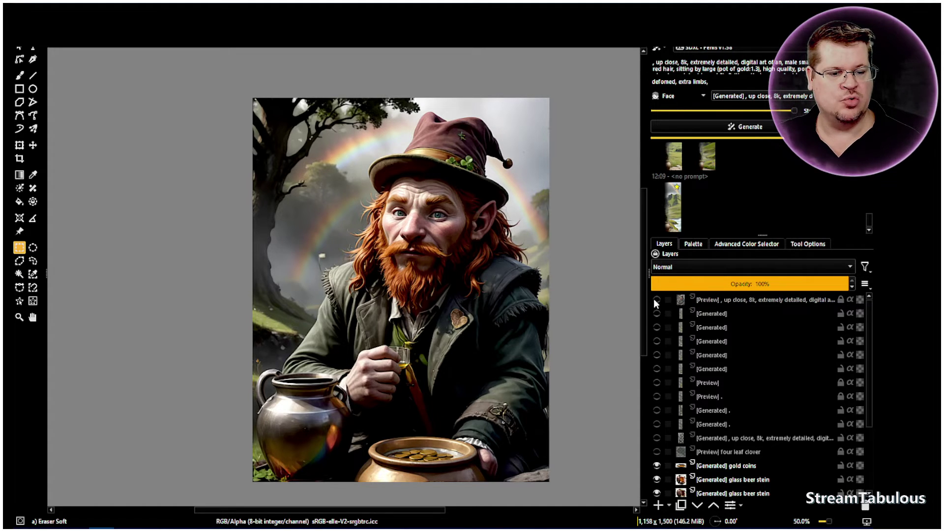
click(655, 300)
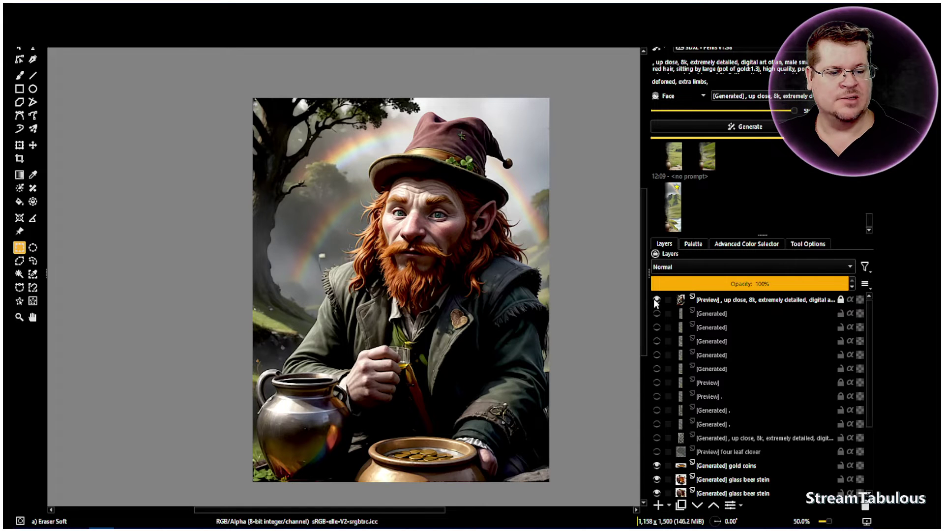
click(656, 300)
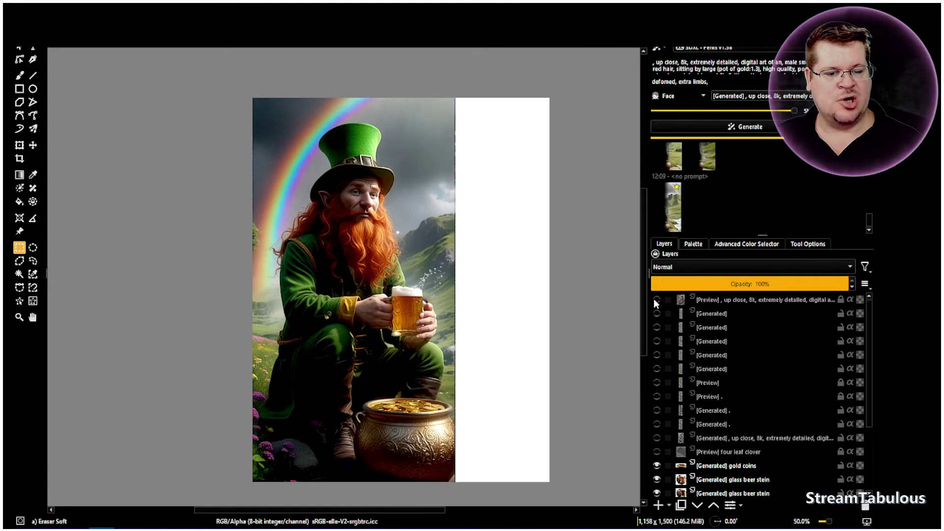
click(655, 299)
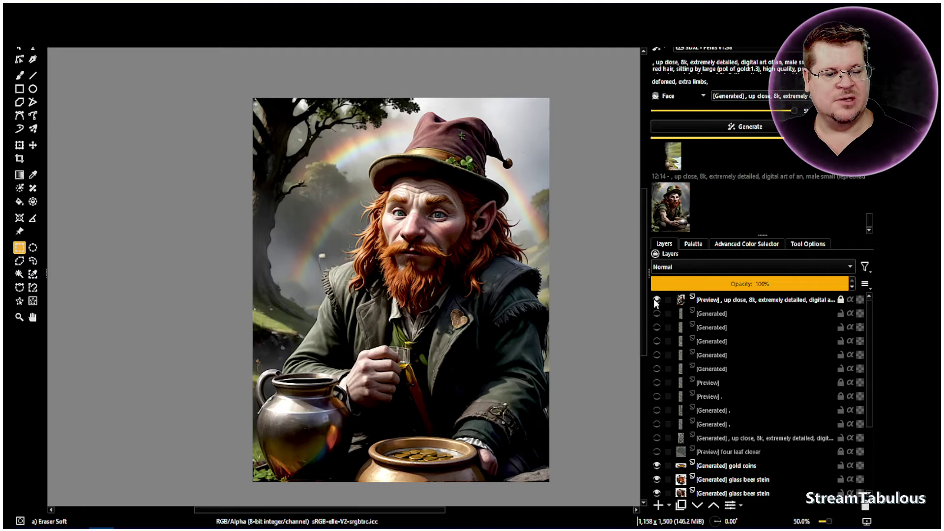
click(656, 300)
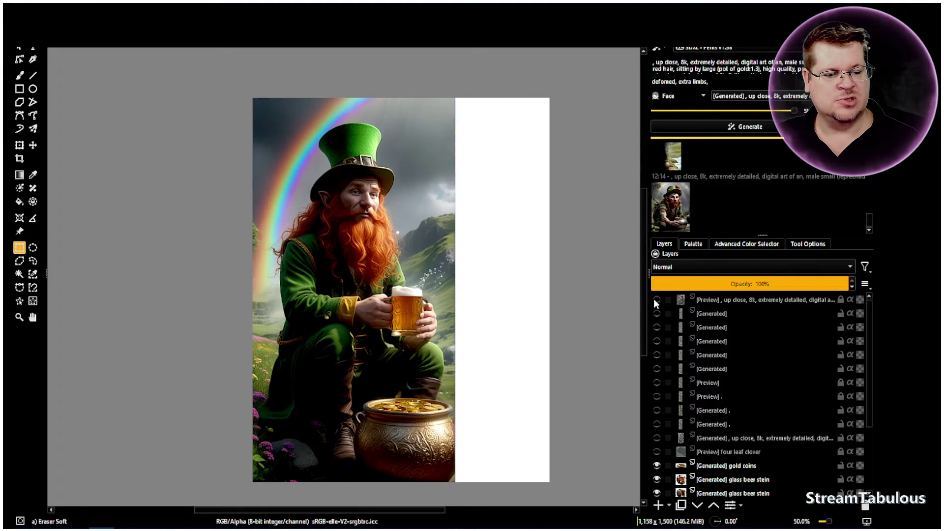
- Preview the new 12:14 Face-guided result and compare it with the earlier 11:48 result in the generation history
click(671, 209)
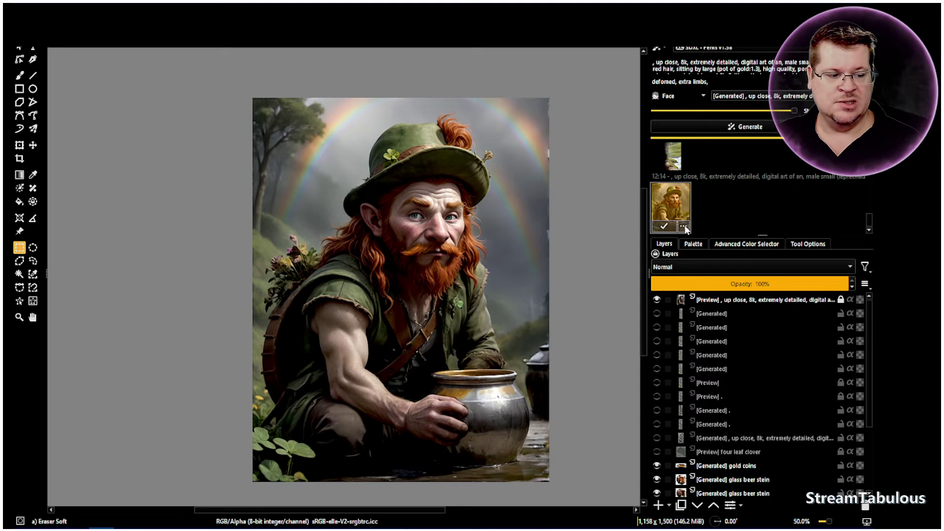
scroll(714, 214, up, 3)
scroll(714, 213, up, 5)
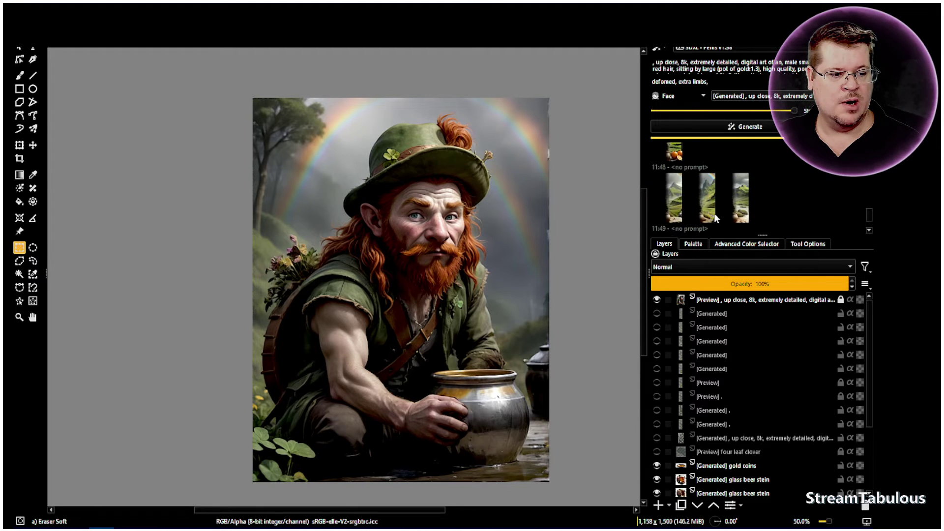
click(675, 191)
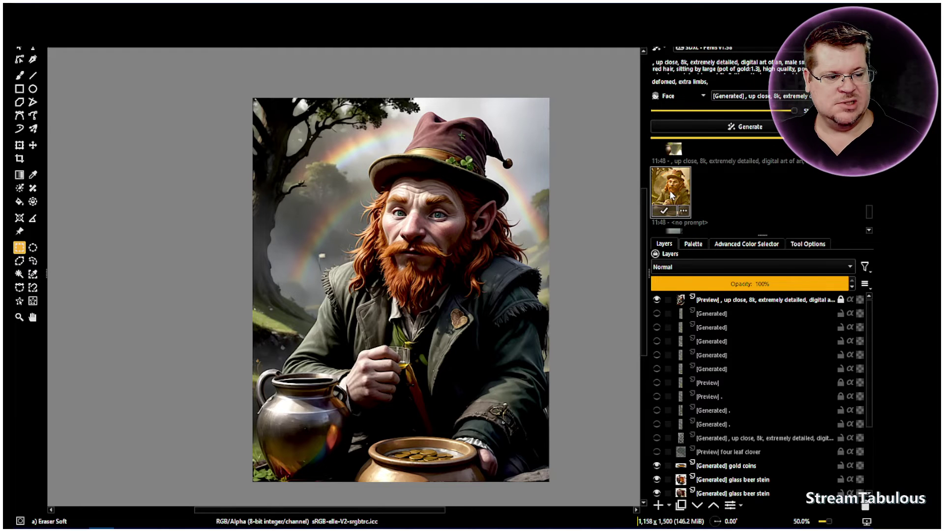
scroll(792, 201, down, 6)
scroll(790, 201, down, 2)
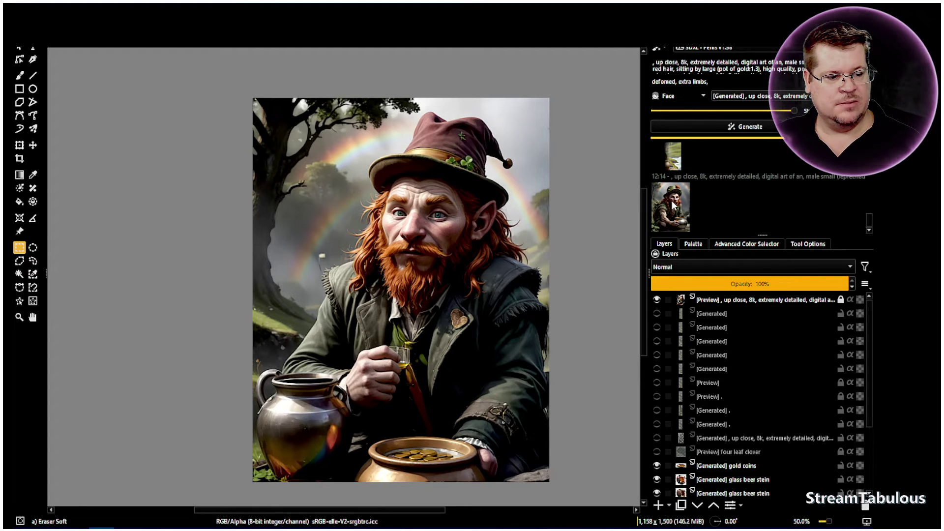
click(671, 207)
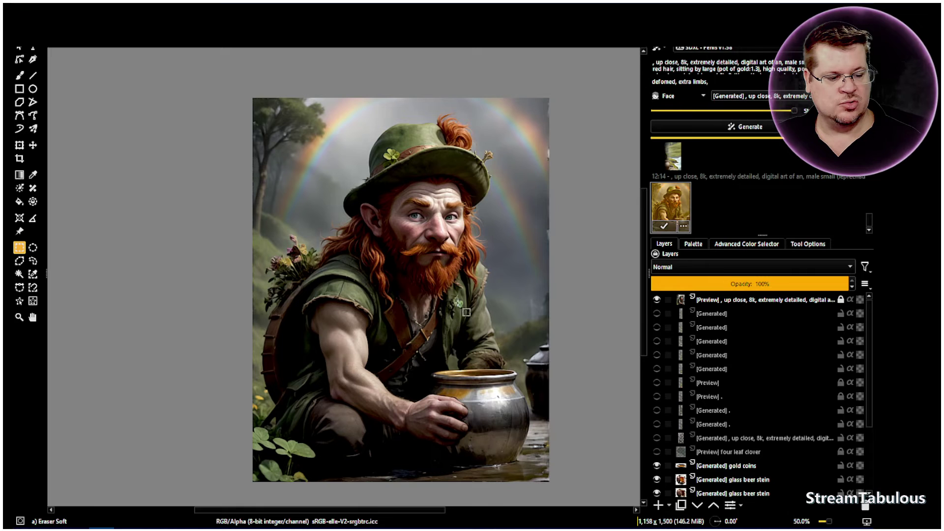
- Compare the leprechaun's face in the 12:14 result with the original by toggling the preview layer's visibility
click(658, 300)
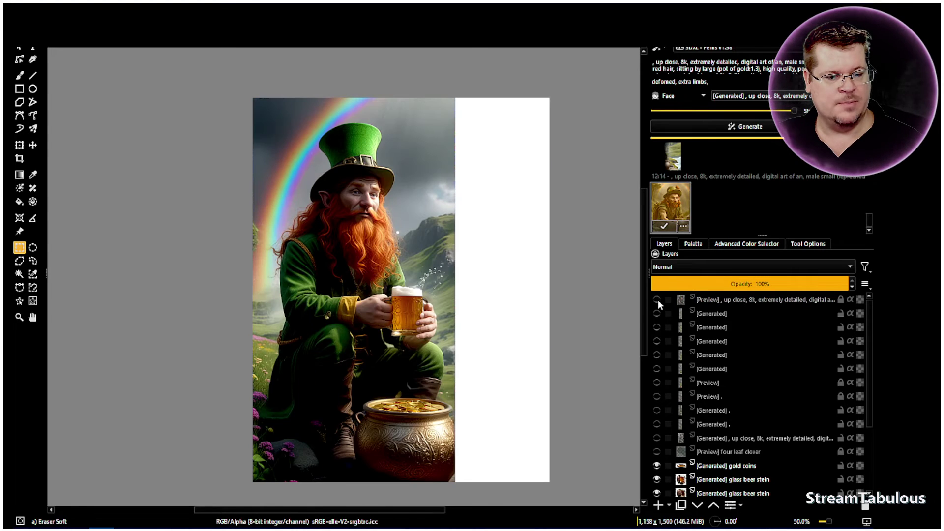
click(657, 299)
click(657, 299)
click(658, 300)
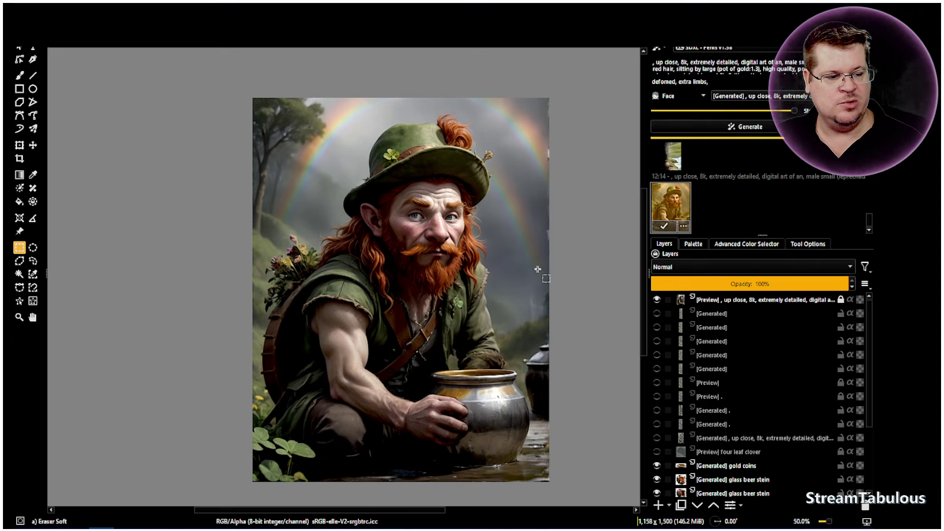
click(658, 299)
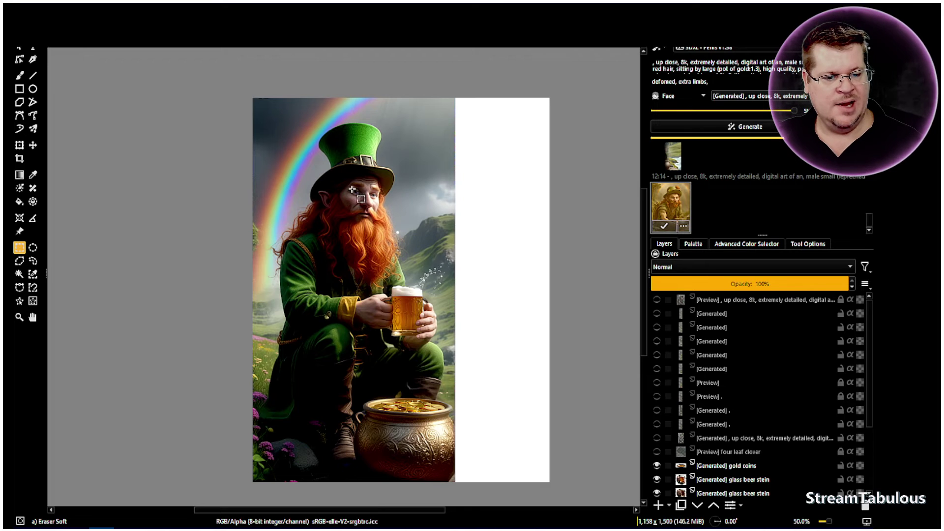
click(657, 299)
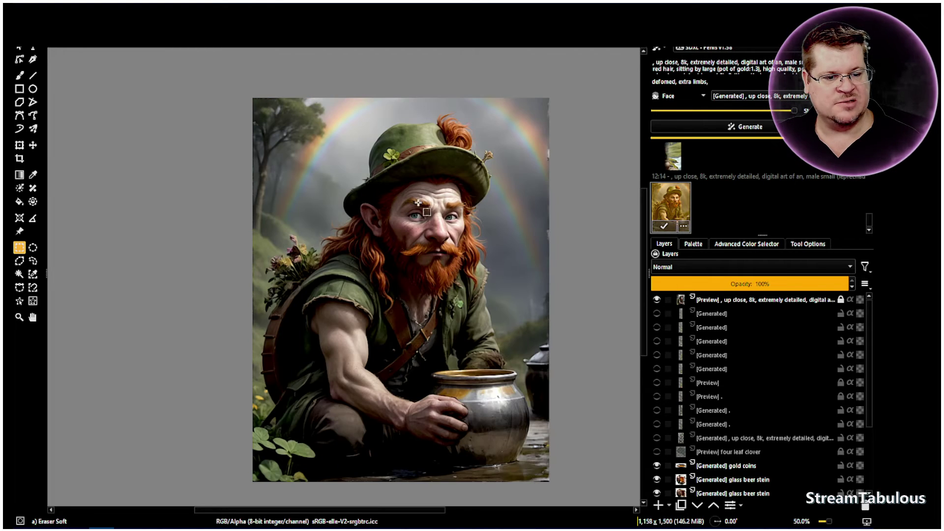